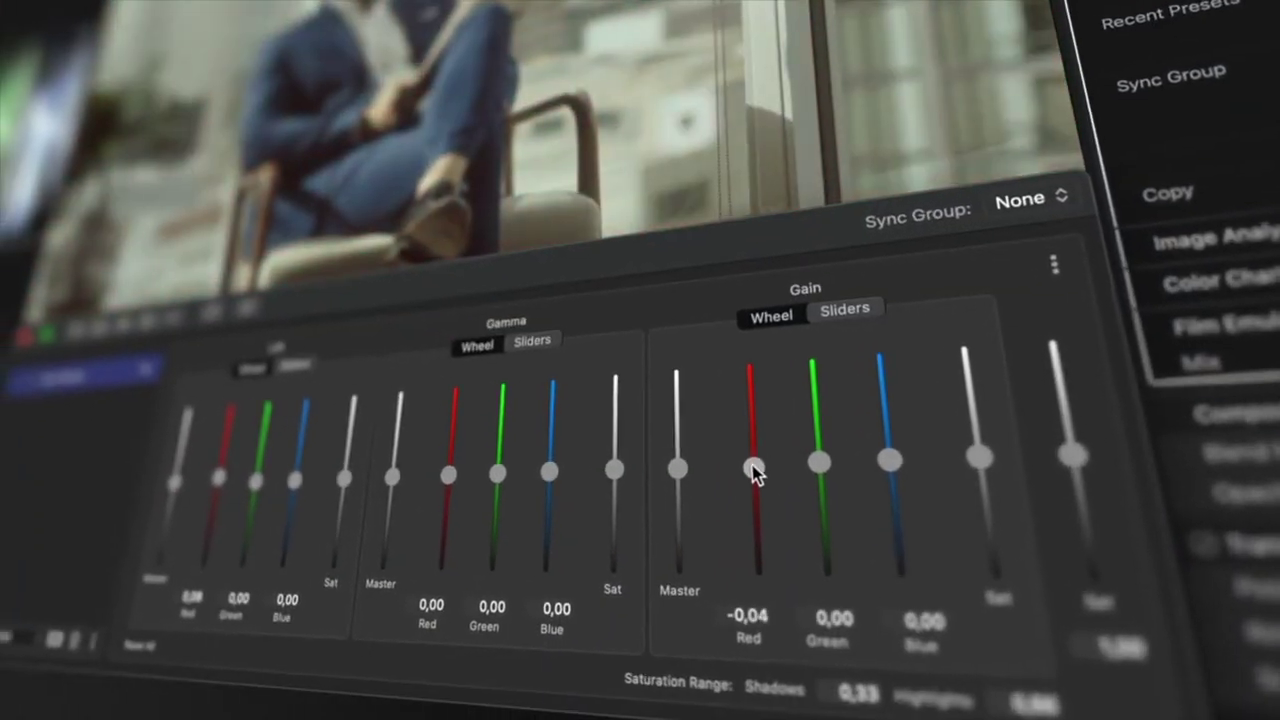
Step: In the intro montage, tint the flower clip's shadows, midtones and highlights on the colour wheels
left_click_drag(471, 472, 472, 463)
left_click_drag(581, 465, 647, 424)
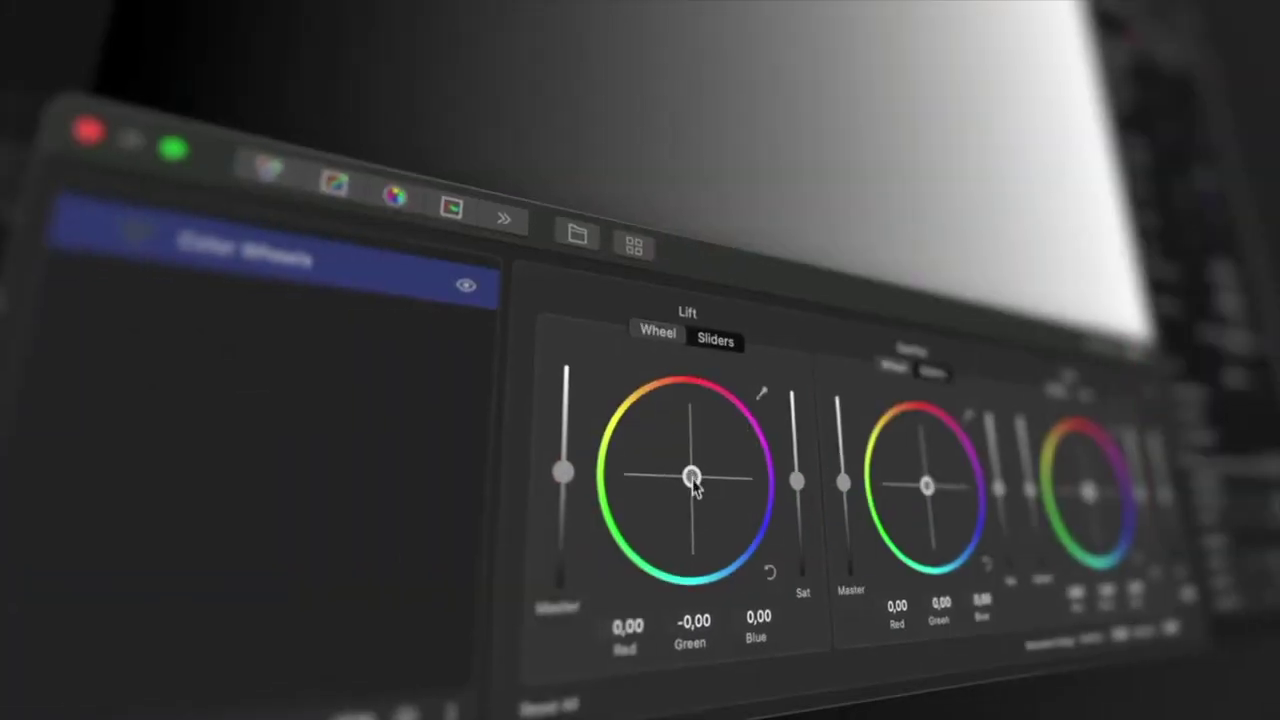
left_click_drag(691, 480, 686, 649)
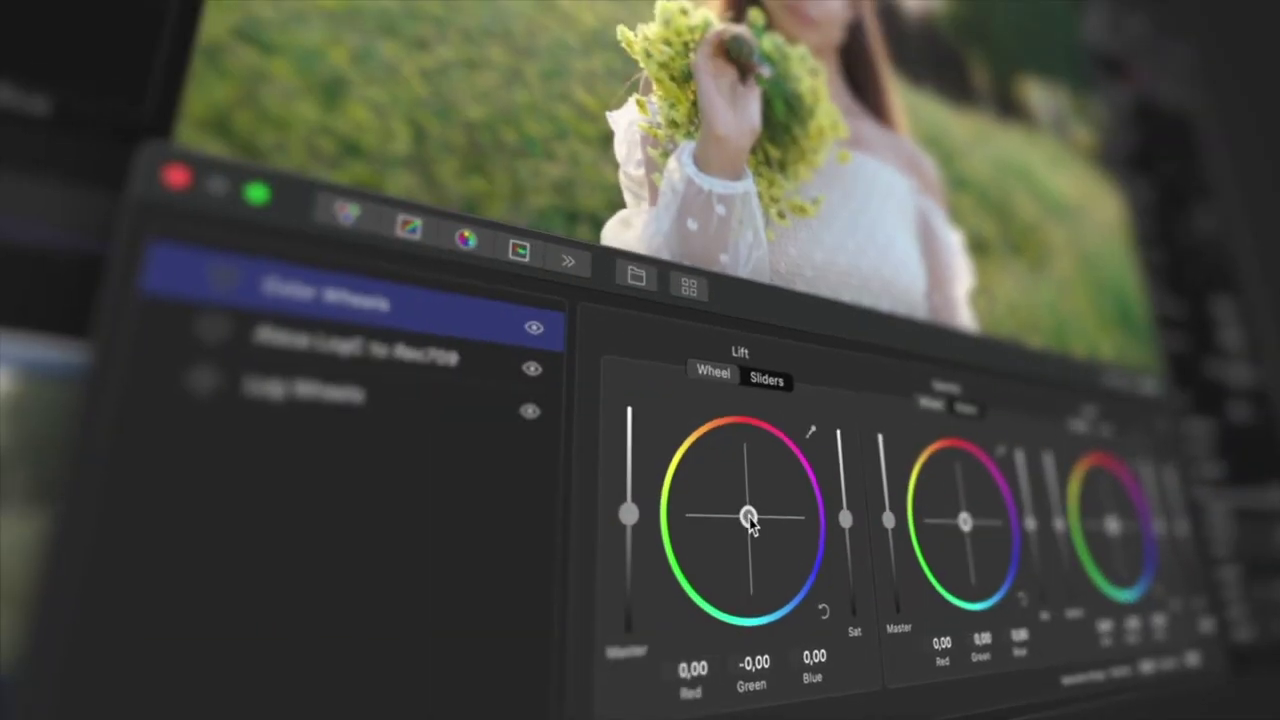
left_click_drag(749, 514, 749, 674)
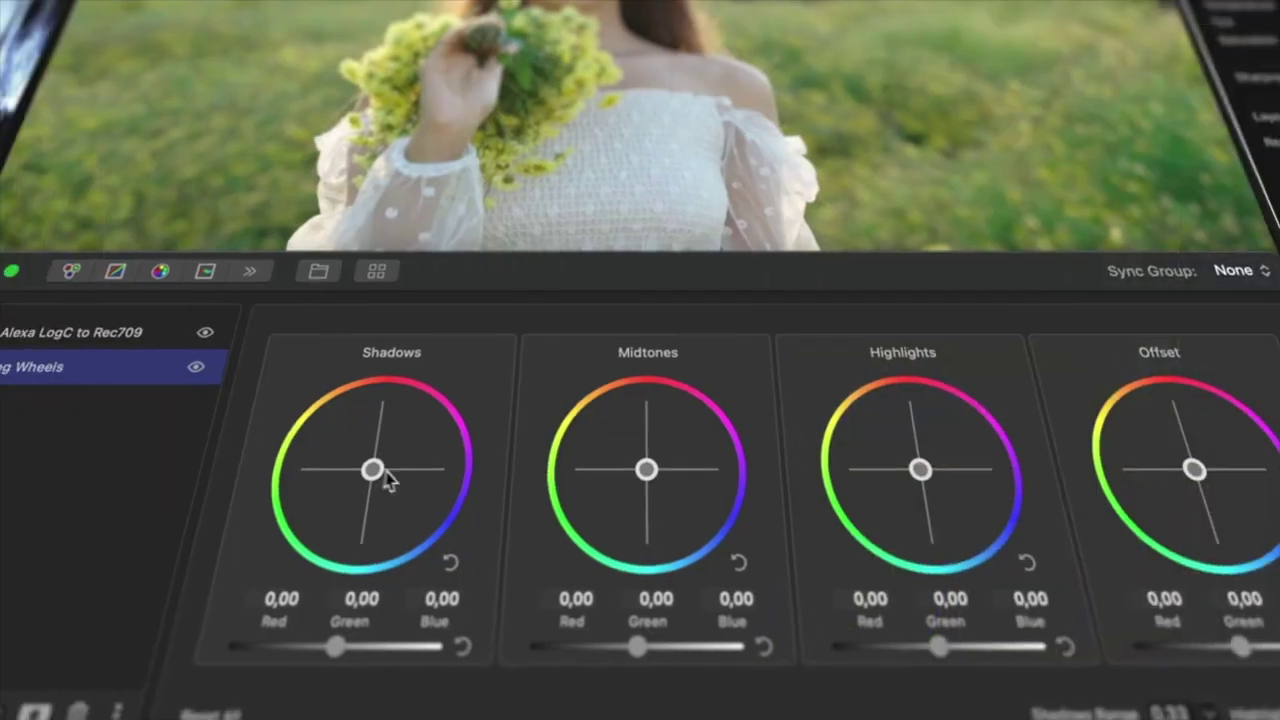
left_click_drag(386, 480, 320, 514)
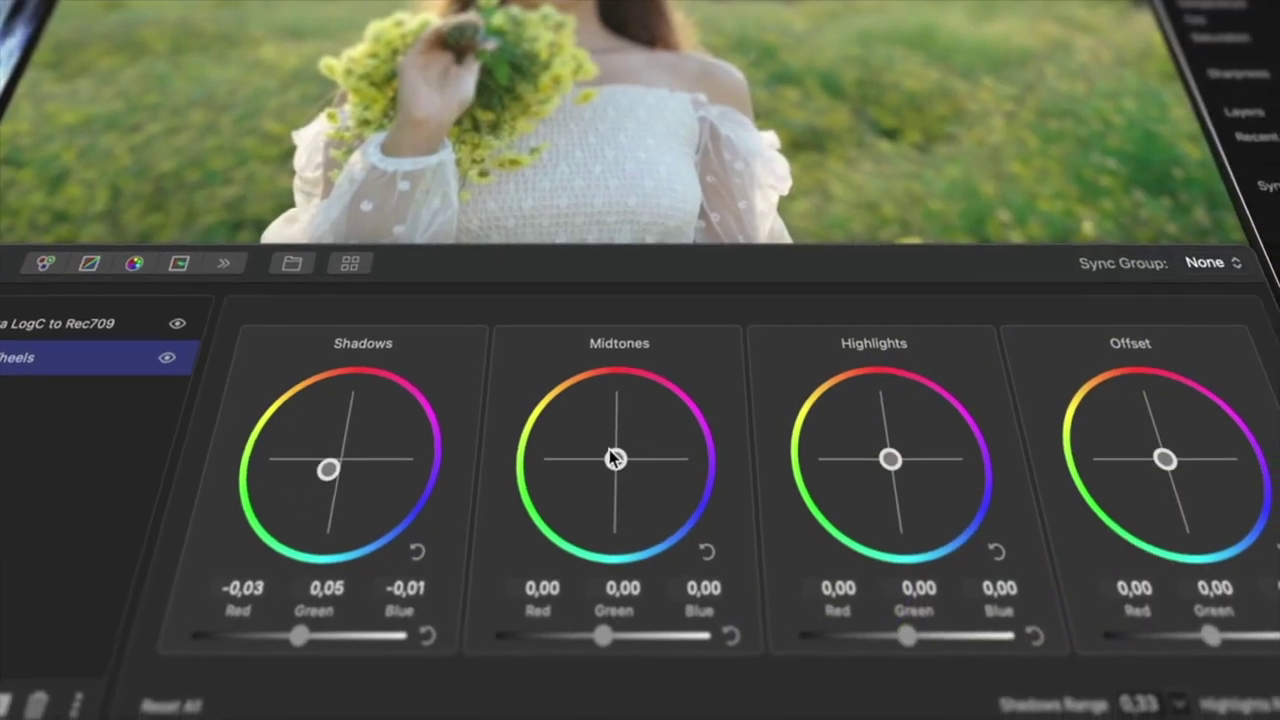
left_click_drag(611, 457, 630, 432)
left_click_drag(914, 449, 871, 409)
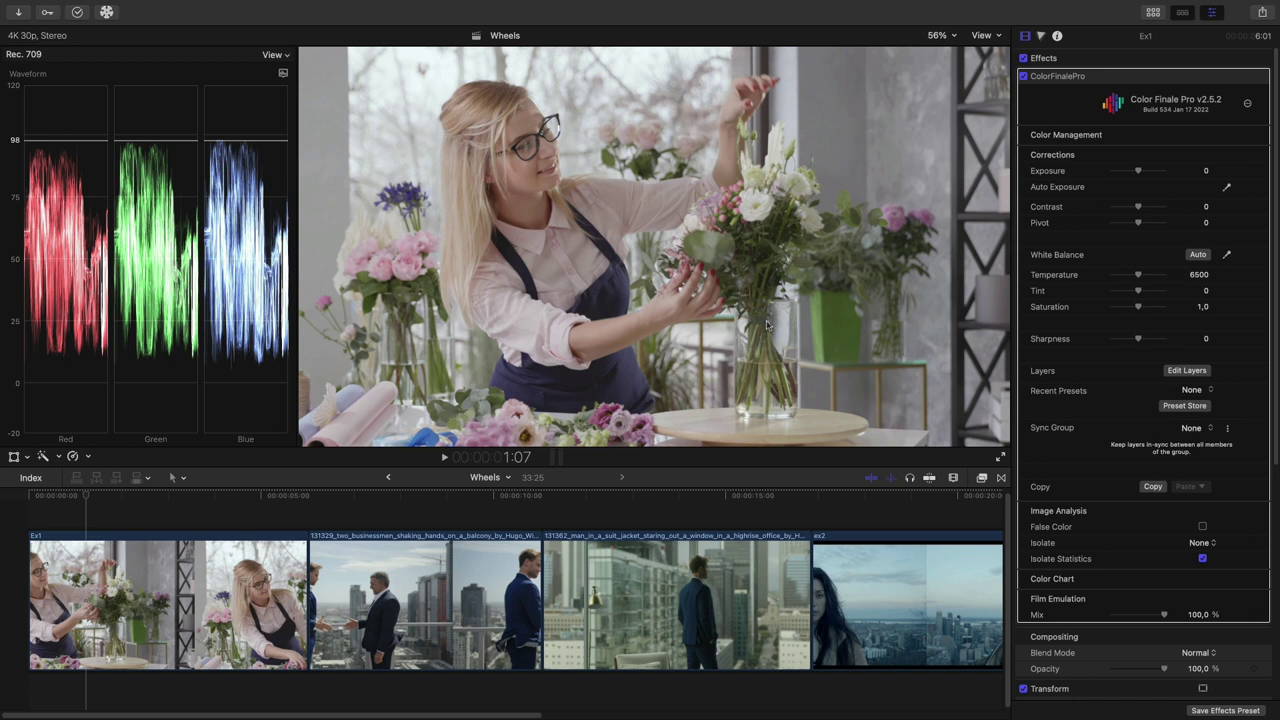
Step: Open the Color Finale layers window, try the Lift eyedropper on the dark apron, then reset all wheels
left_click(1212, 372)
left_click(1210, 372)
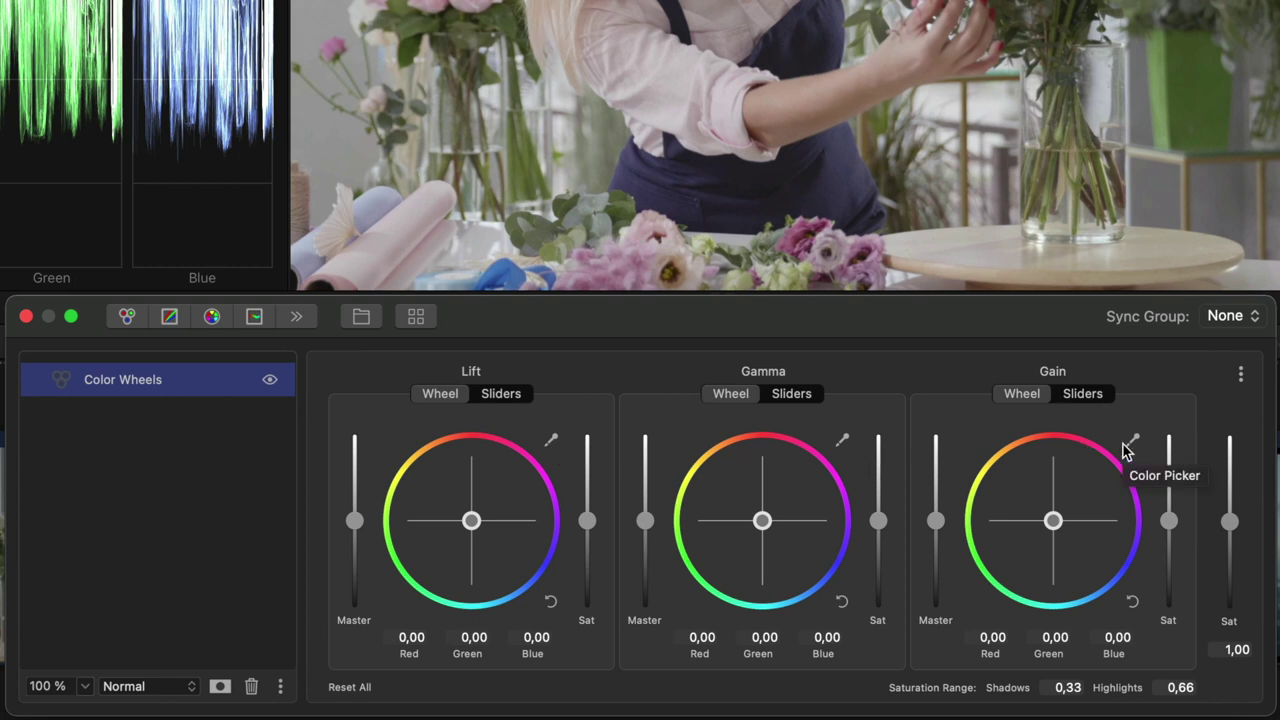
left_click(552, 442)
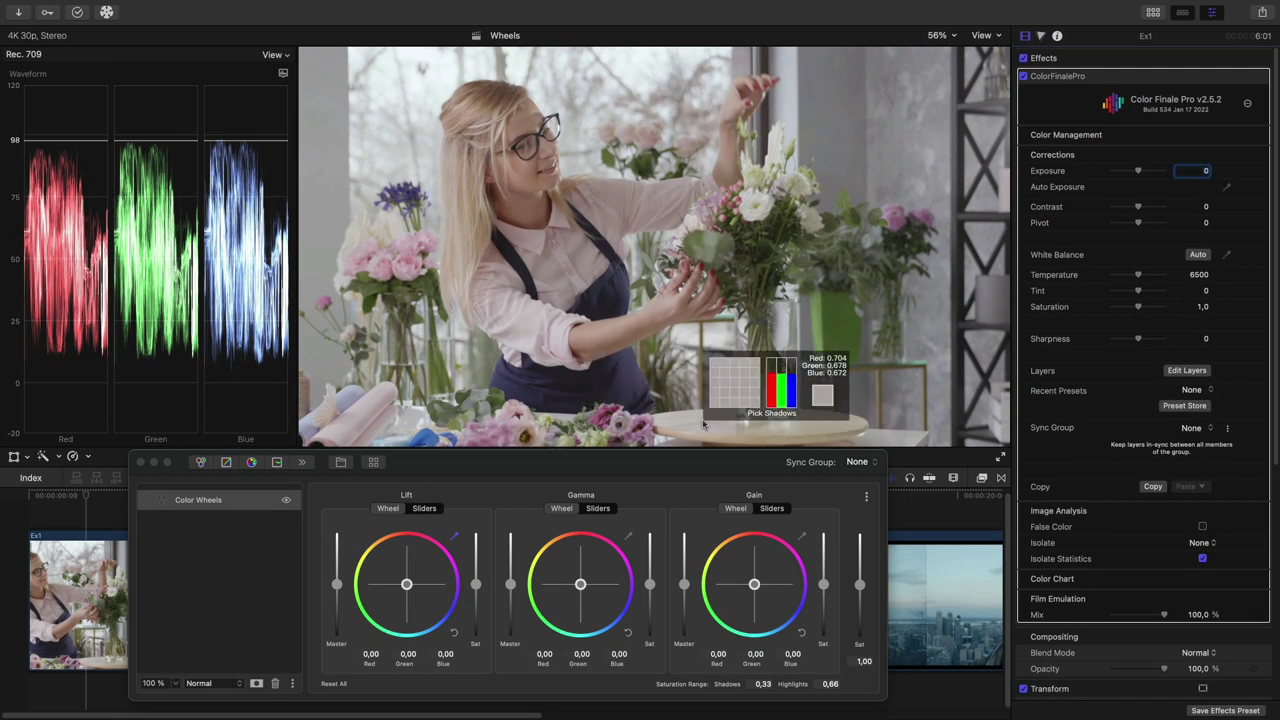
left_click(613, 299)
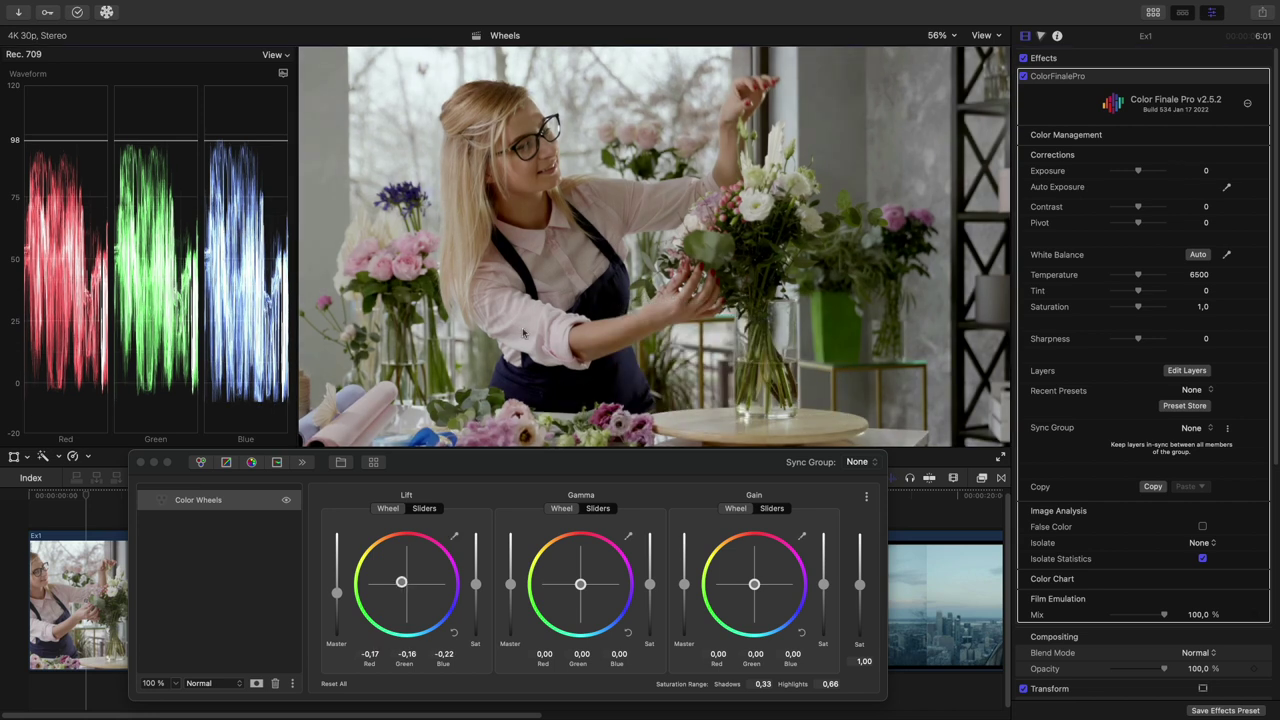
left_click(334, 684)
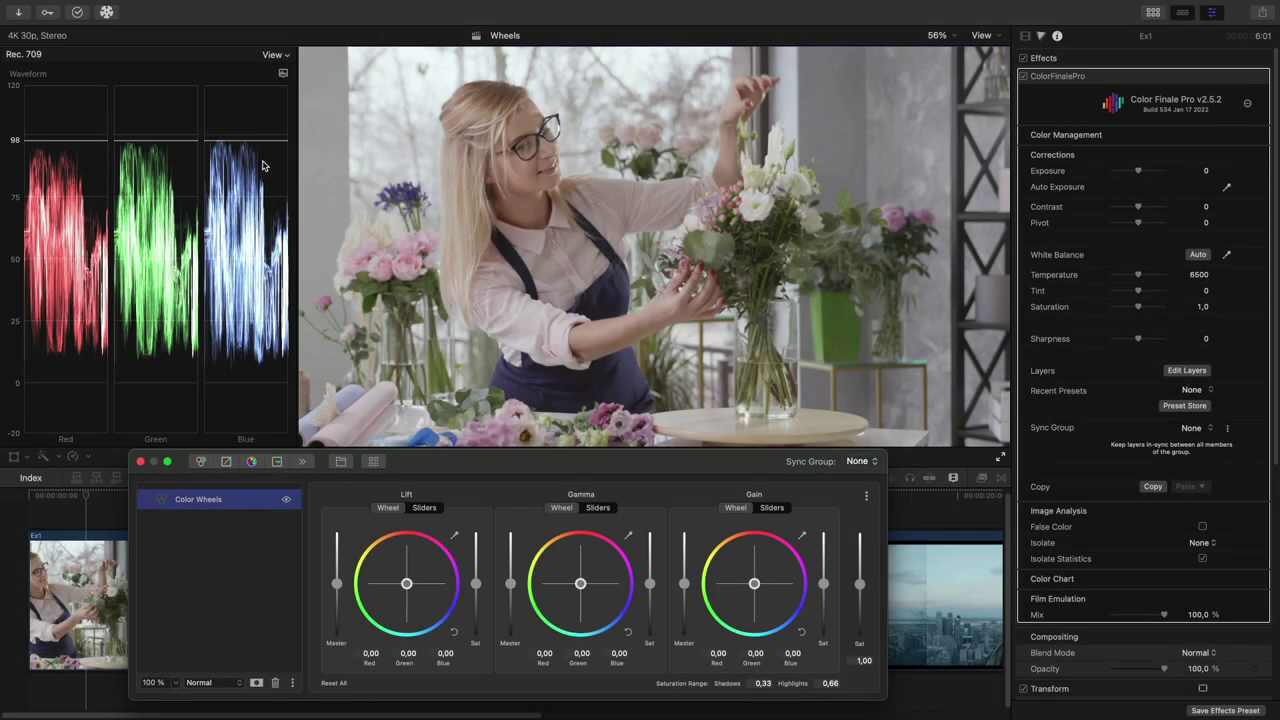
Step: Place a small Rectangle isolation over the dark apron, reading 18%, 16%, 19%
left_click(1206, 543)
left_click(1211, 560)
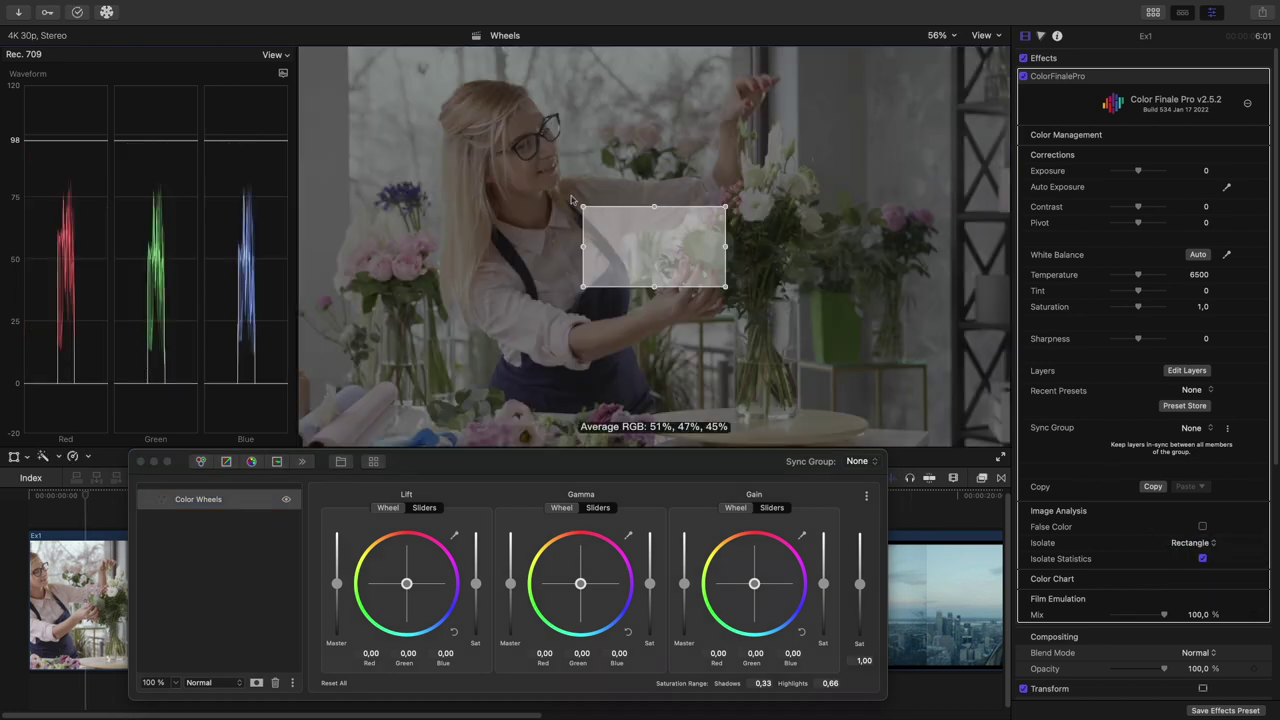
left_click_drag(580, 202, 667, 249)
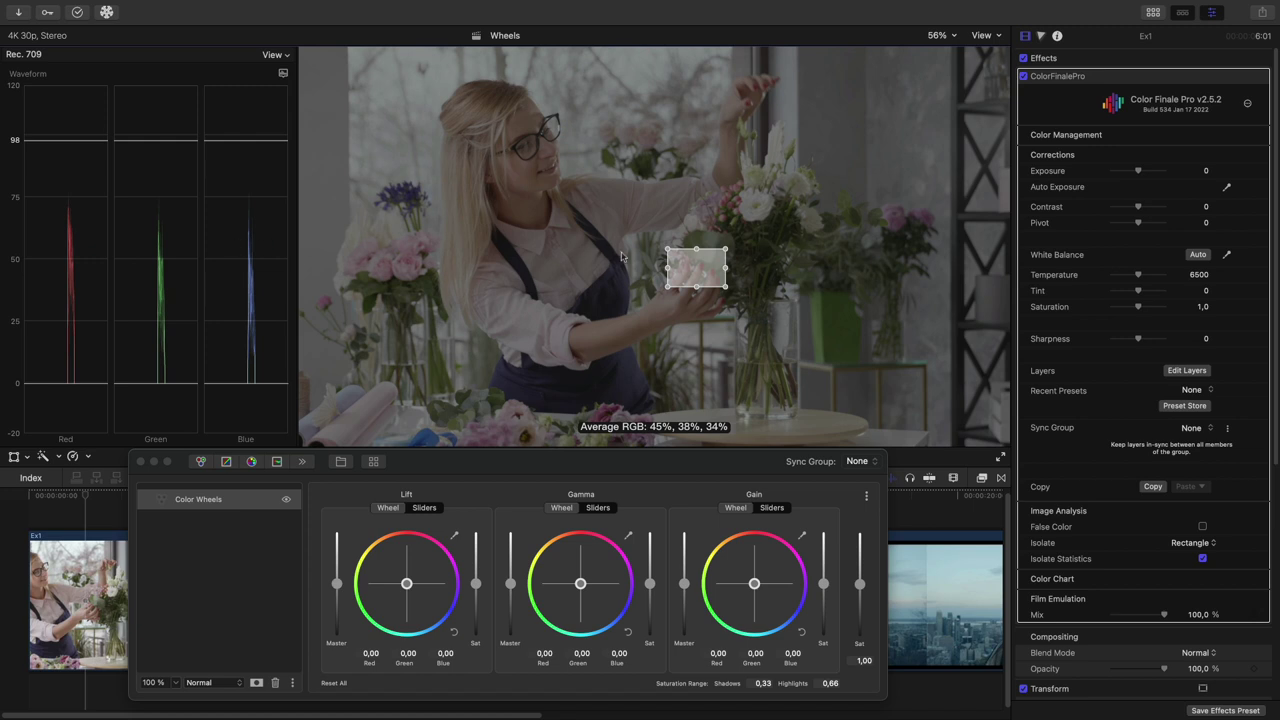
left_click_drag(696, 270, 553, 386)
Step: Set Isolate to None and sample the shadows with the Lift eyedropper, giving Lift -0.14, -0.13, -0.11
left_click(1183, 545)
left_click(1184, 530)
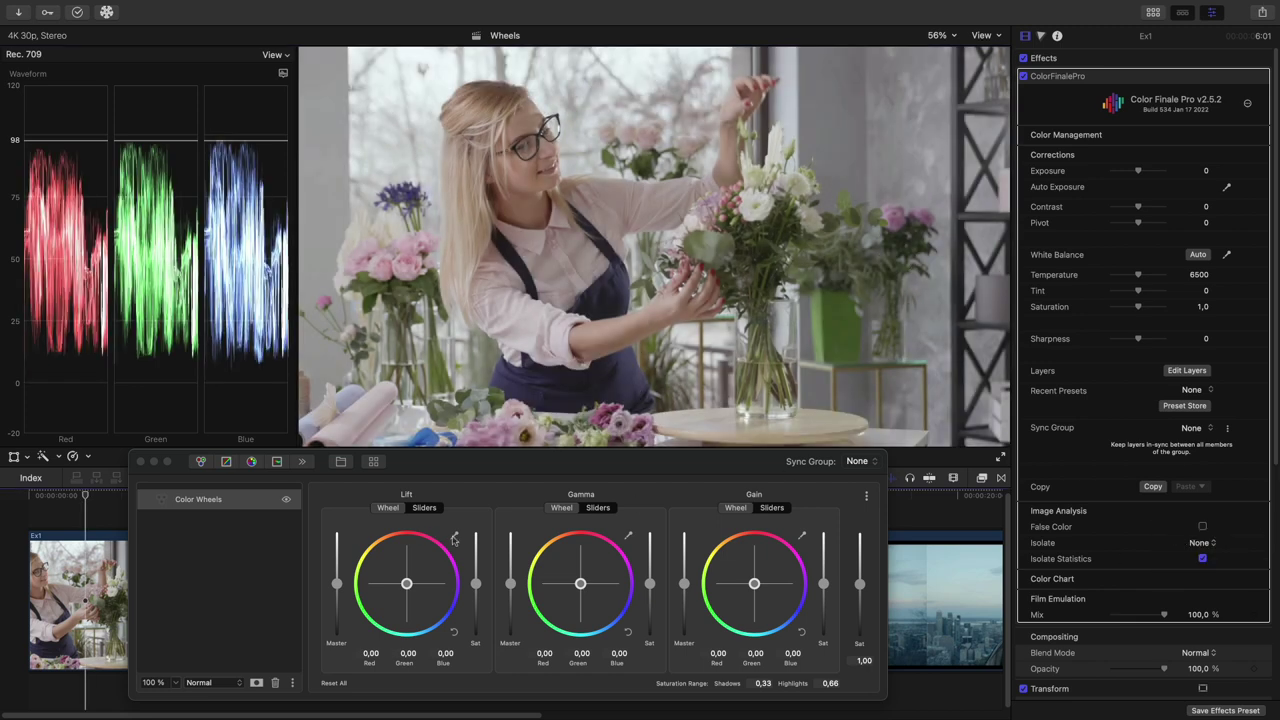
left_click(454, 537)
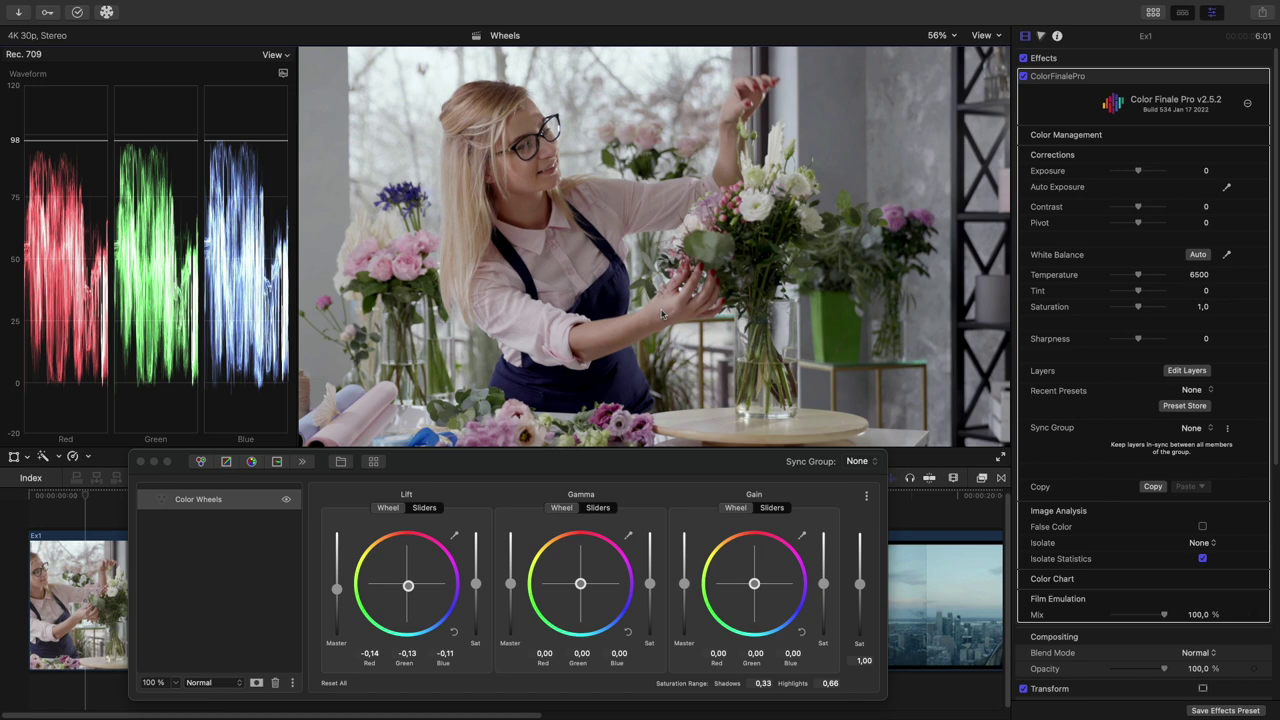
left_click(802, 537)
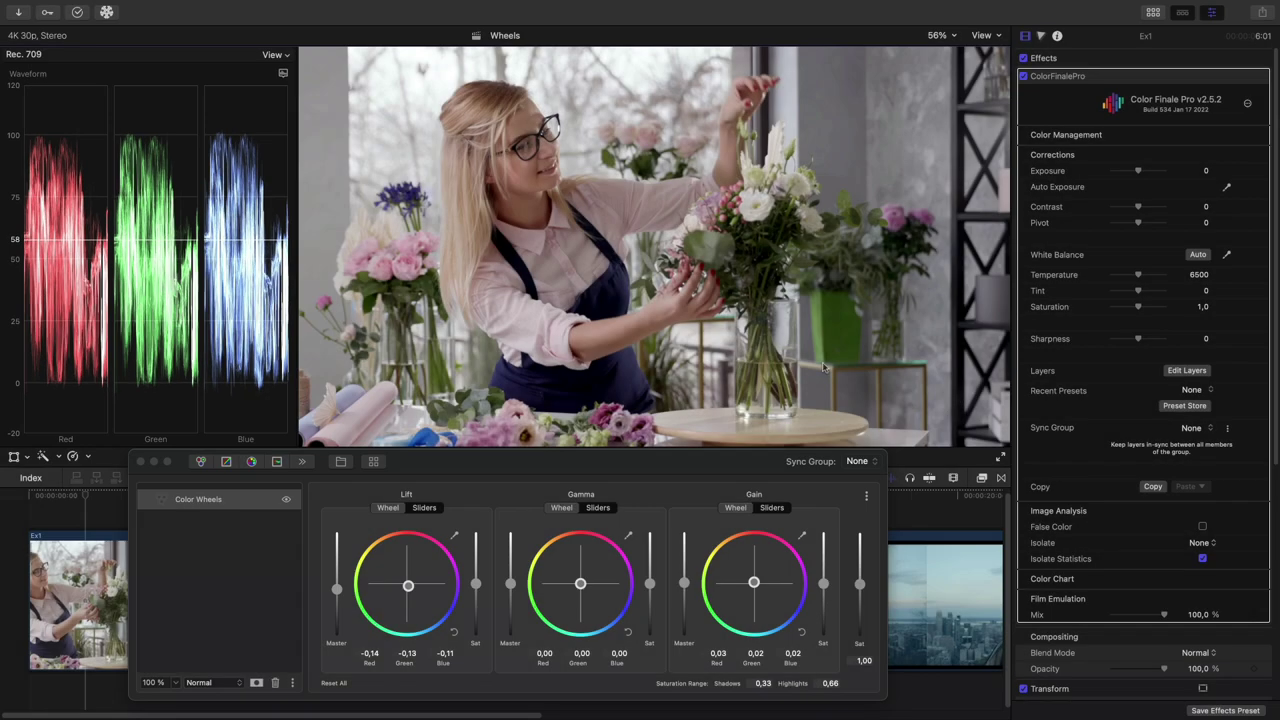
Step: Isolate a rectangle on the bright upper-right background, measuring 42%, 42%, 44%
left_click(1200, 543)
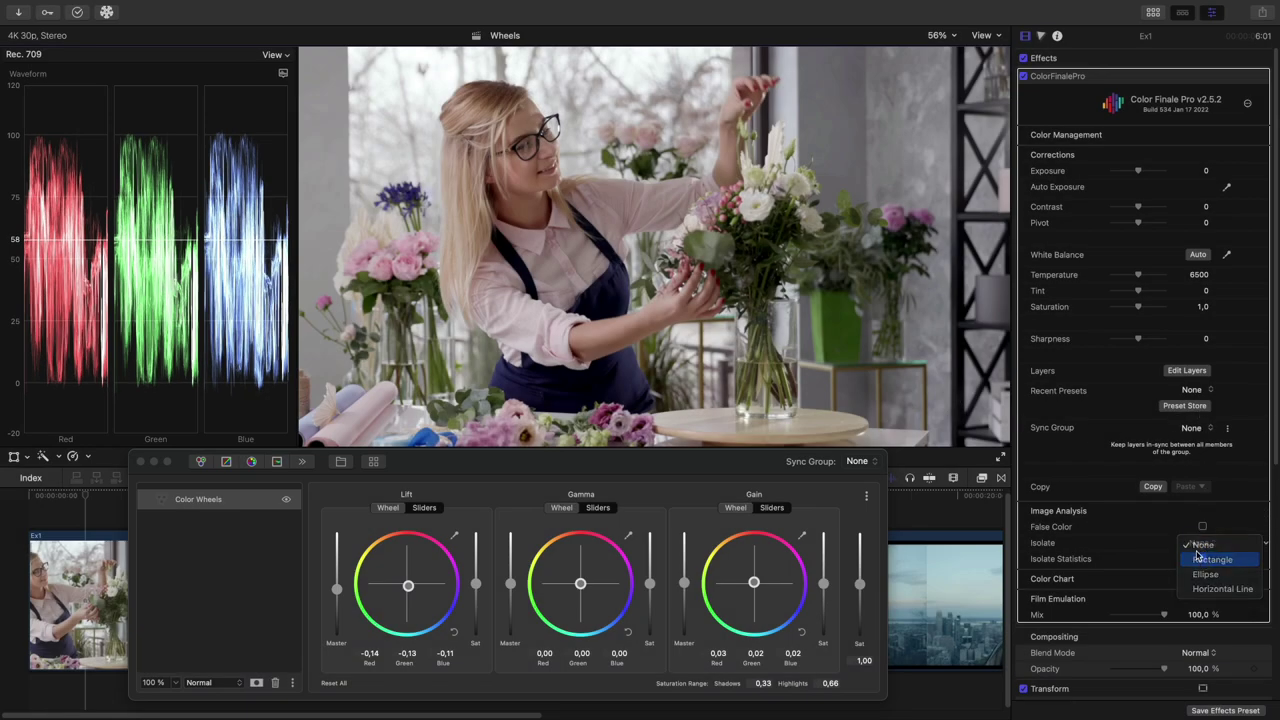
left_click(1214, 558)
left_click_drag(565, 376, 961, 141)
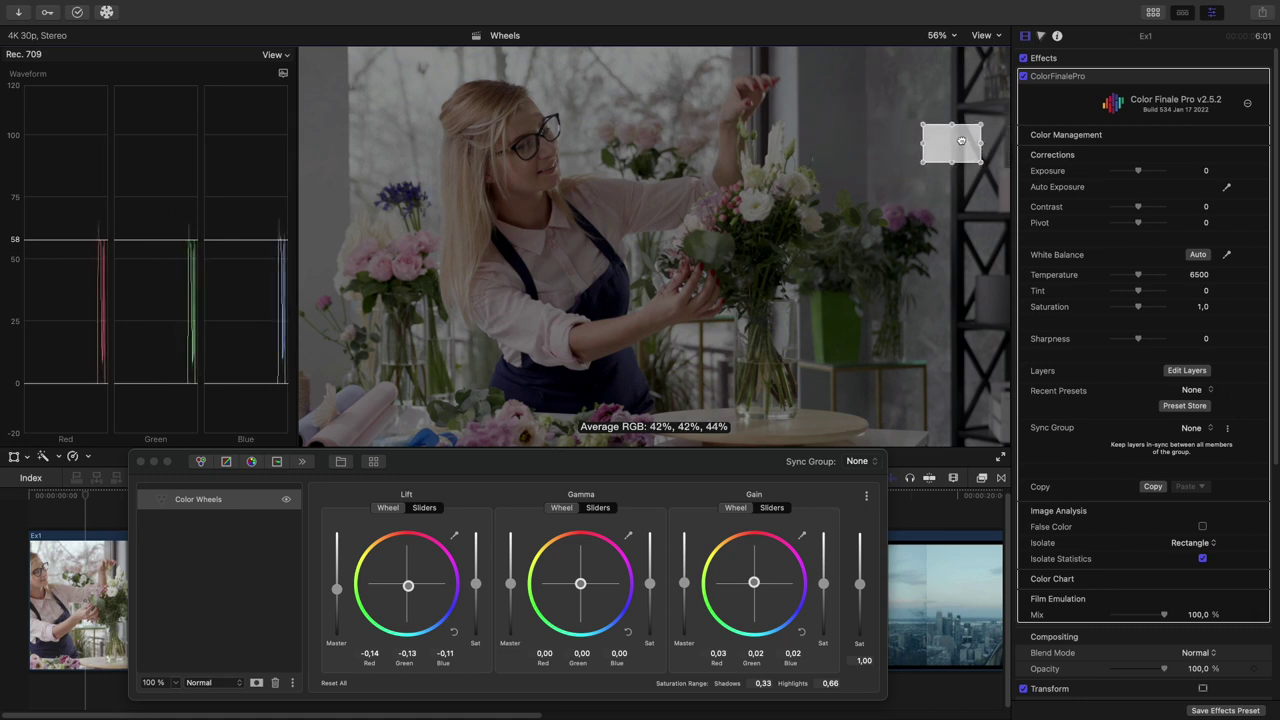
Step: Set Isolate back to None and start Gamma midtone sampling
left_click(1195, 542)
left_click(1192, 525)
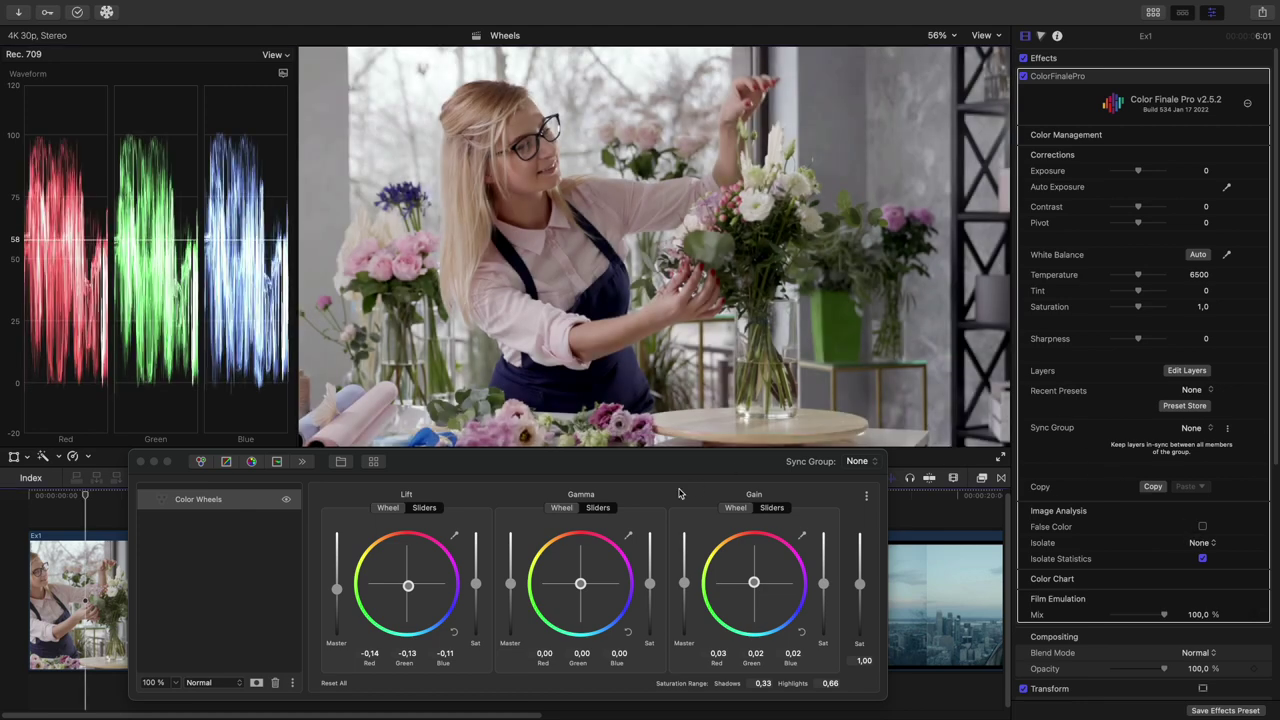
left_click(629, 535)
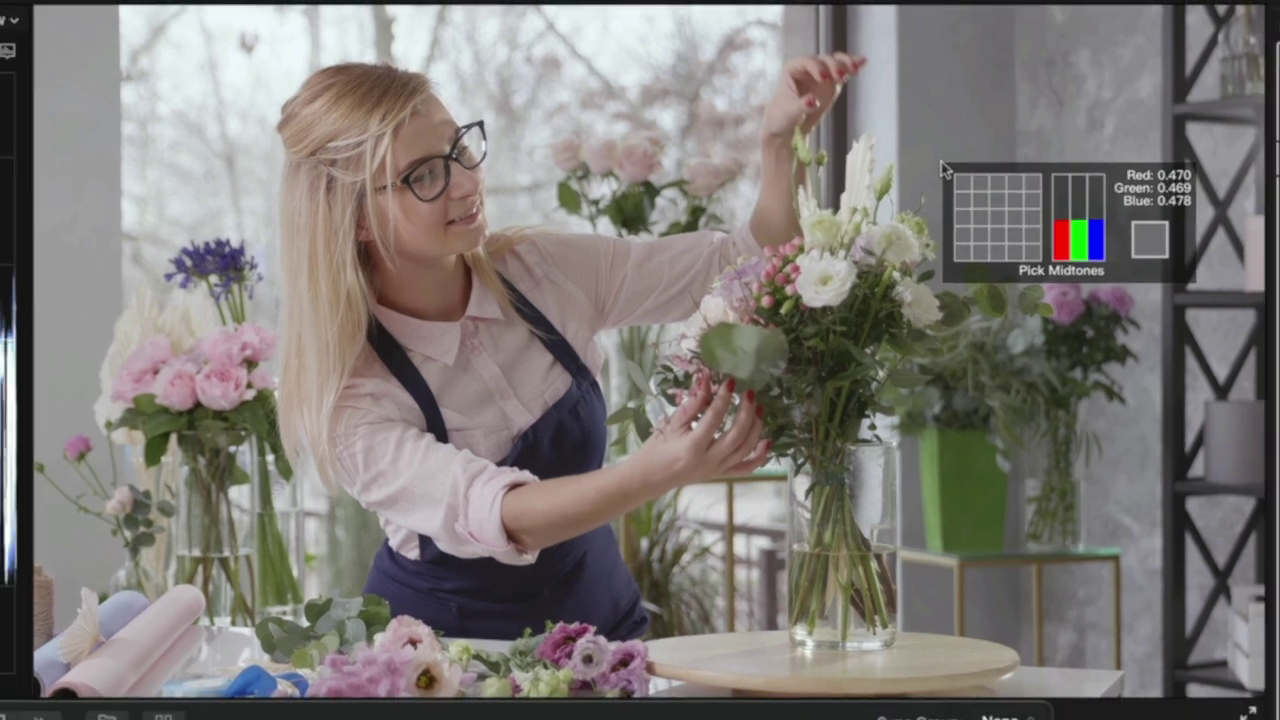
Step: Sample the grey wall for Gamma and nudge the Lift Master slider slightly up
left_click(953, 170)
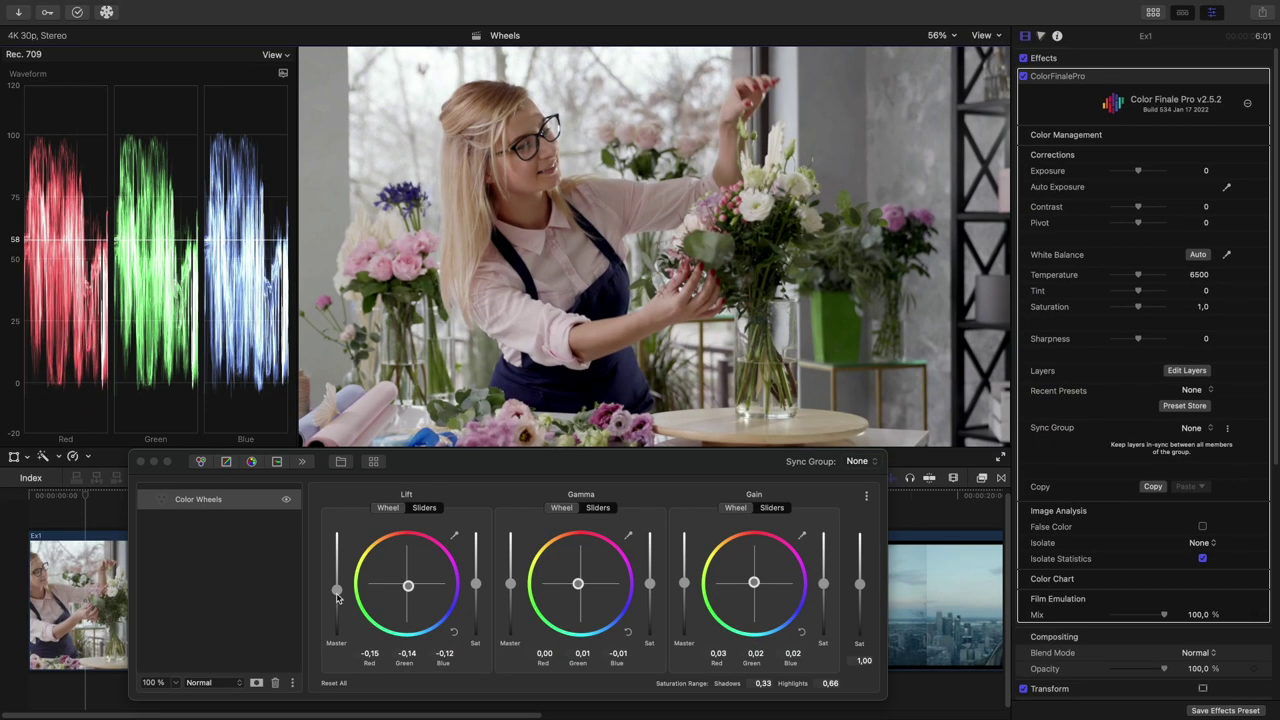
left_click_drag(337, 599, 337, 597)
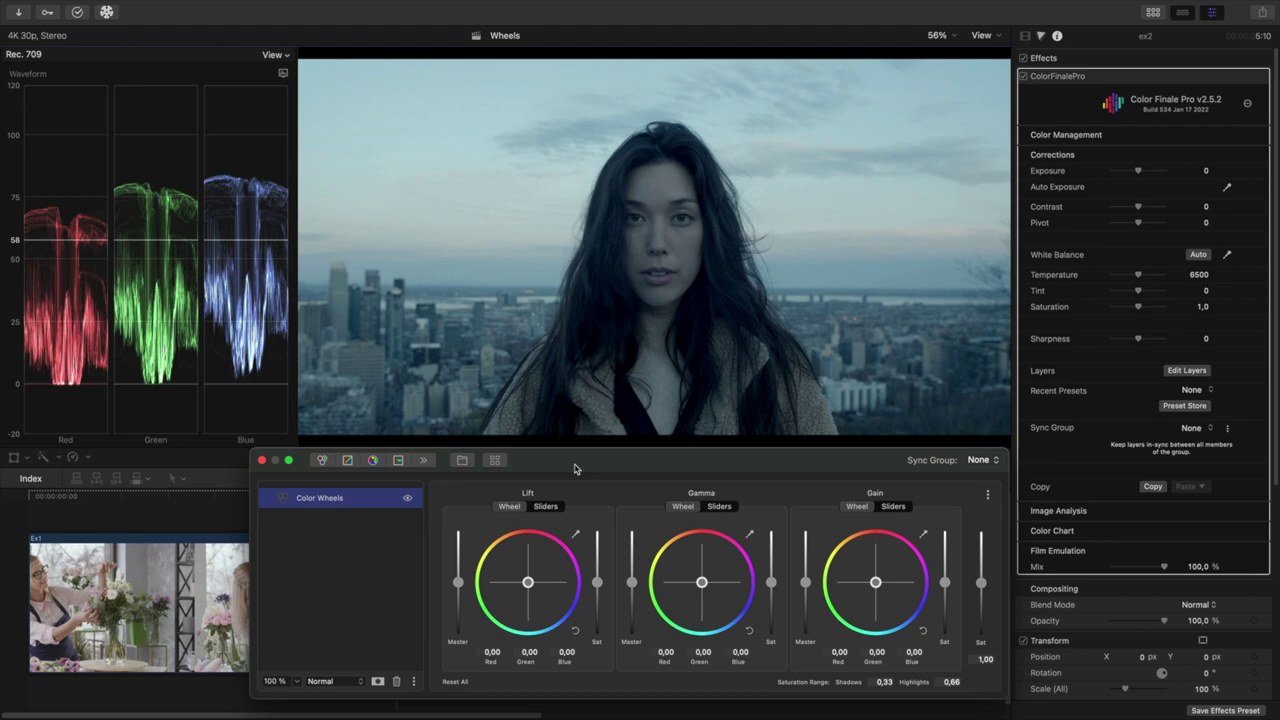
Step: Sample a dark area for Lift (-0.01, -0.01, -0.06) and the bright sky for Gain (red 0.03)
left_click(576, 535)
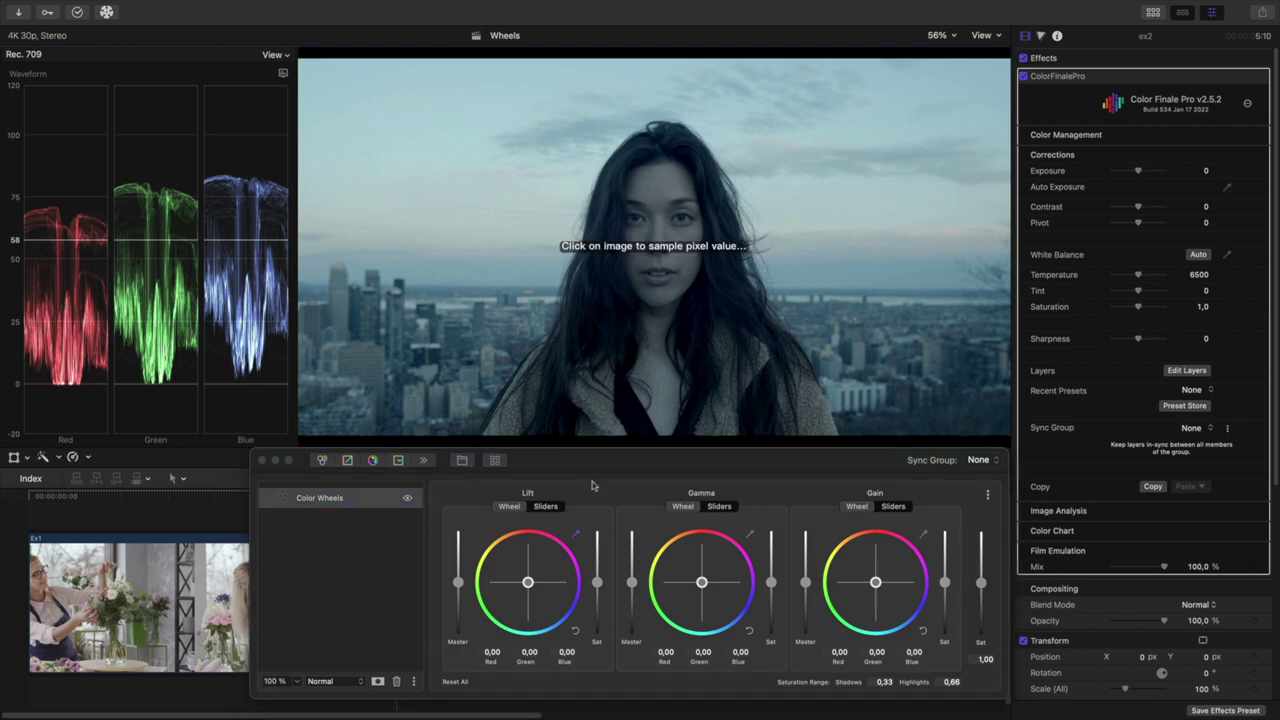
left_click(618, 381)
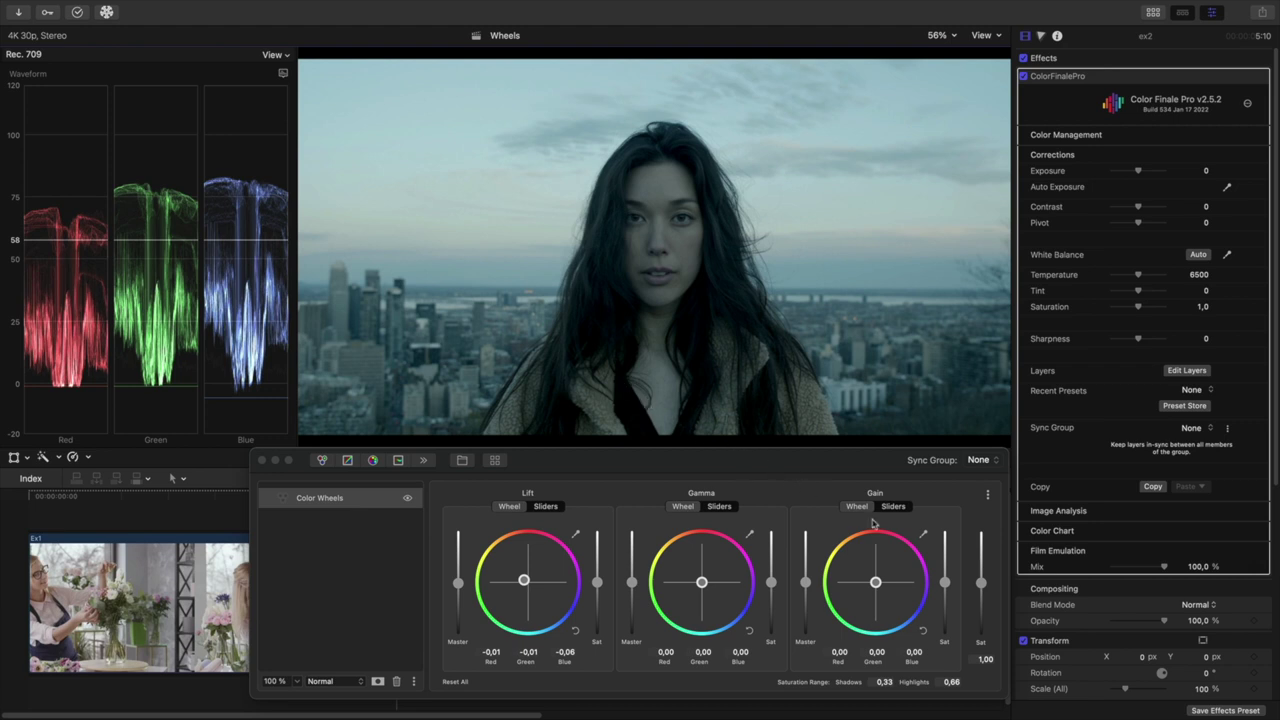
left_click(922, 536)
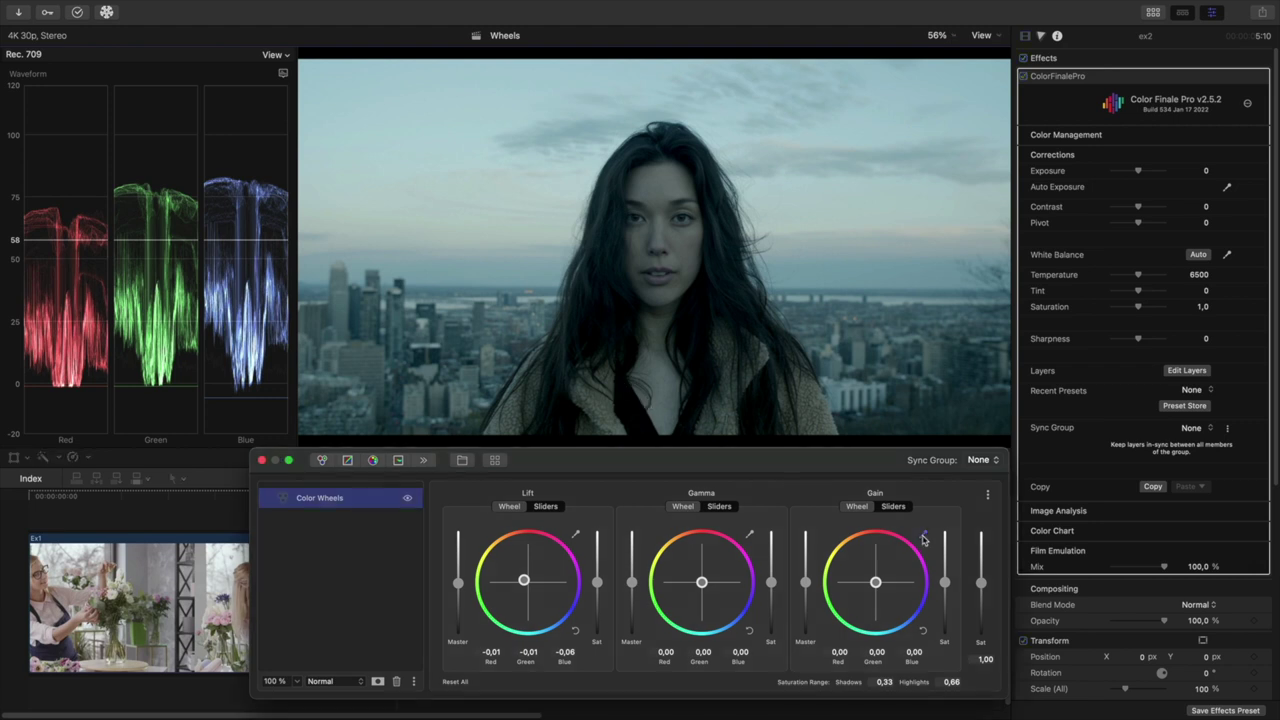
left_click(902, 234)
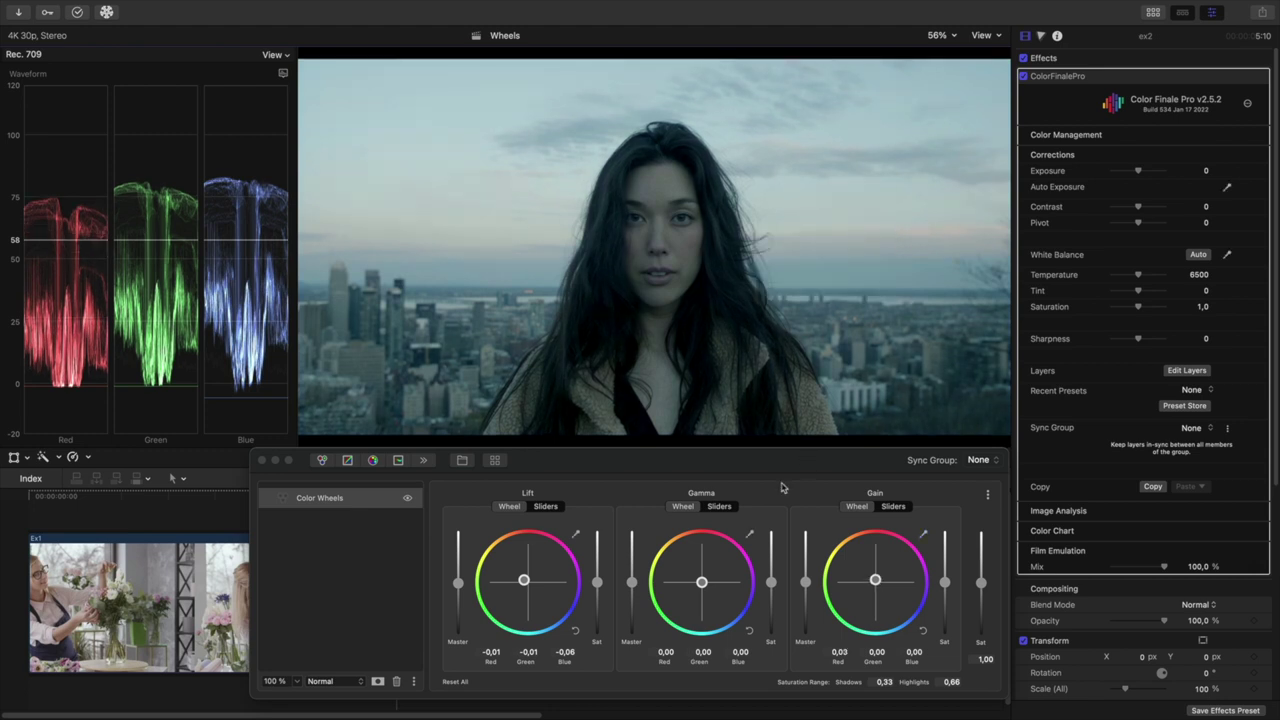
left_click(749, 533)
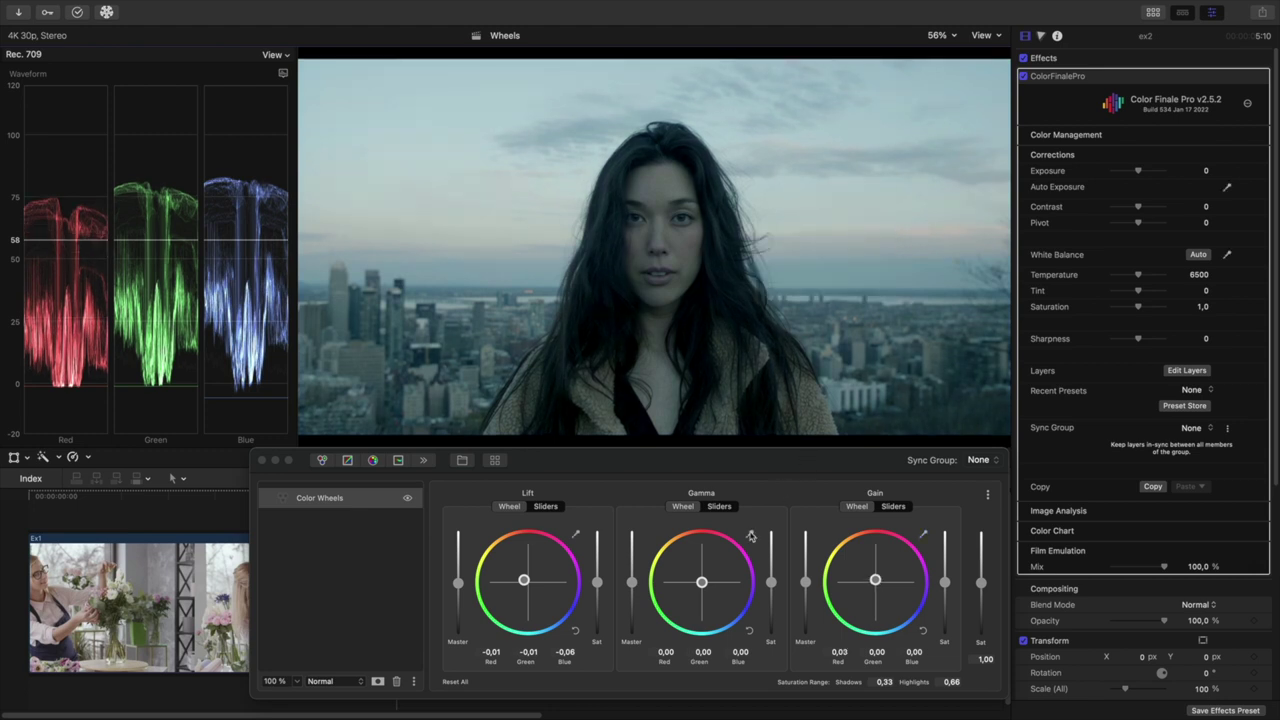
Step: Sample a city midtone for Gamma 0.29, 0.00, -0.09, then place an Ellipse isolation on her forehead
left_click(471, 304)
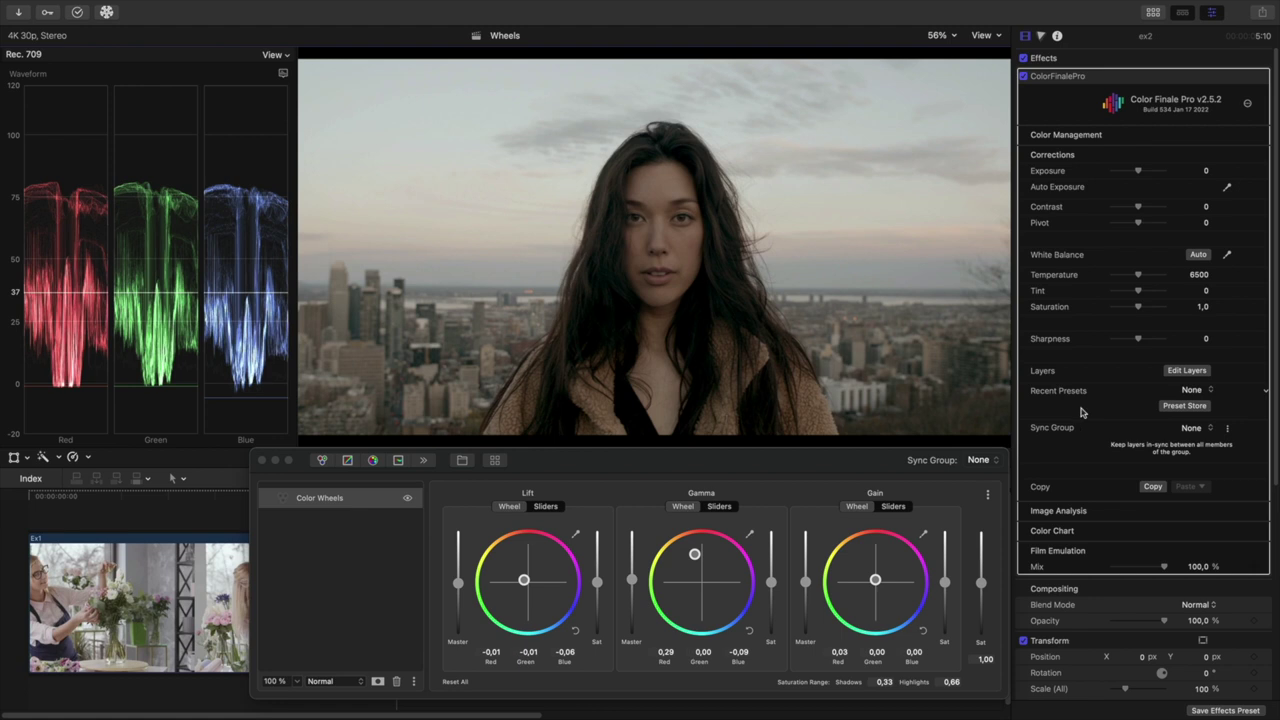
left_click(1249, 514)
left_click(1207, 543)
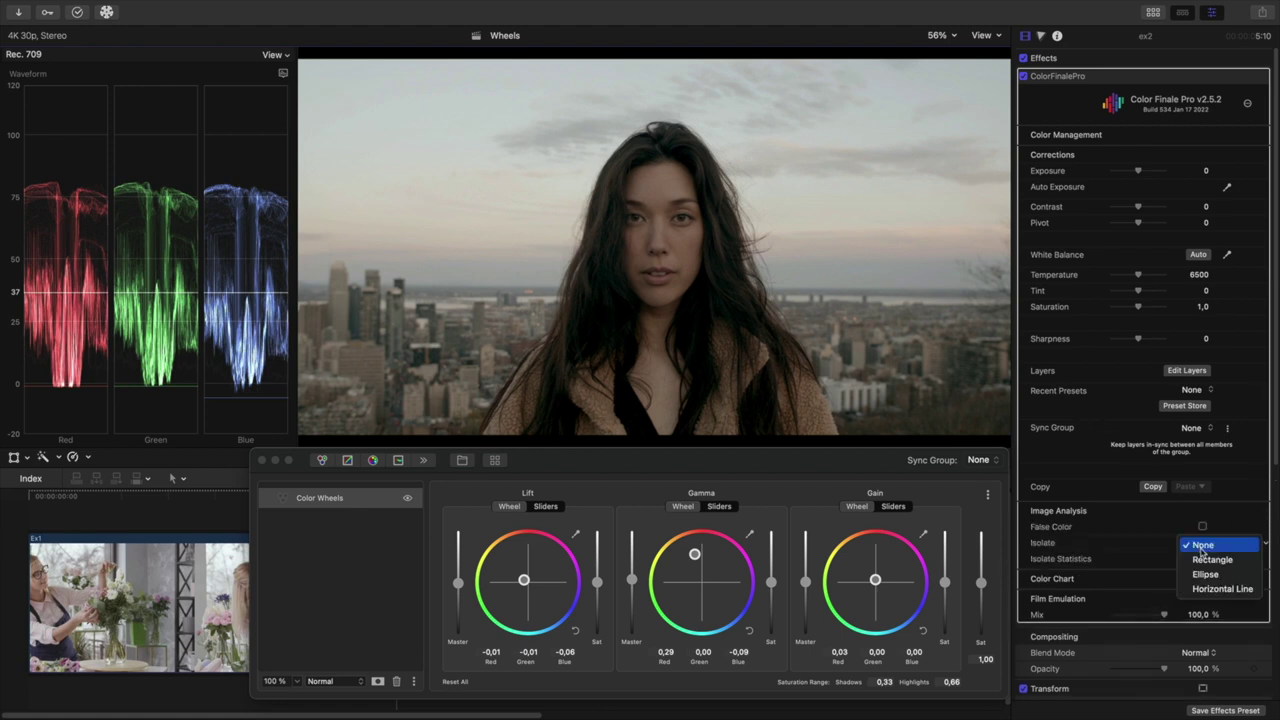
left_click(1205, 574)
left_click_drag(724, 290, 666, 186)
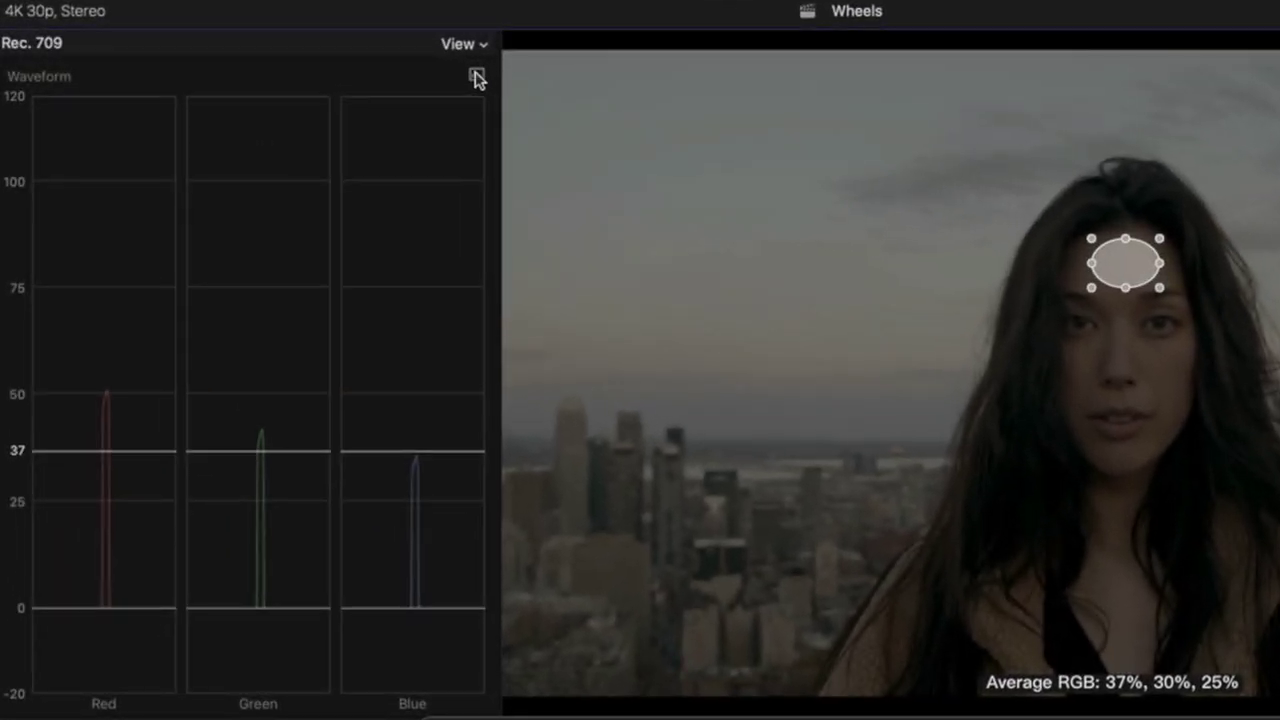
Step: Switch the scope to a Vectorscope to check skin tone against the skin tone line
left_click(476, 79)
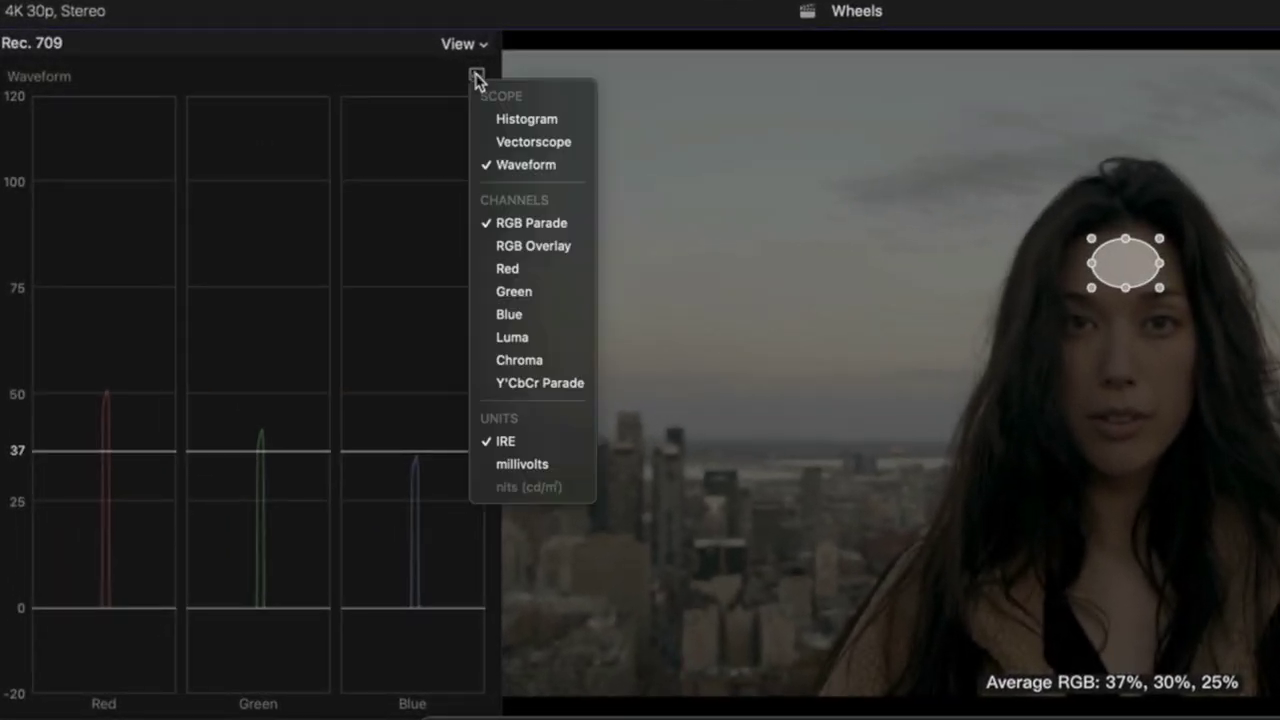
left_click(530, 139)
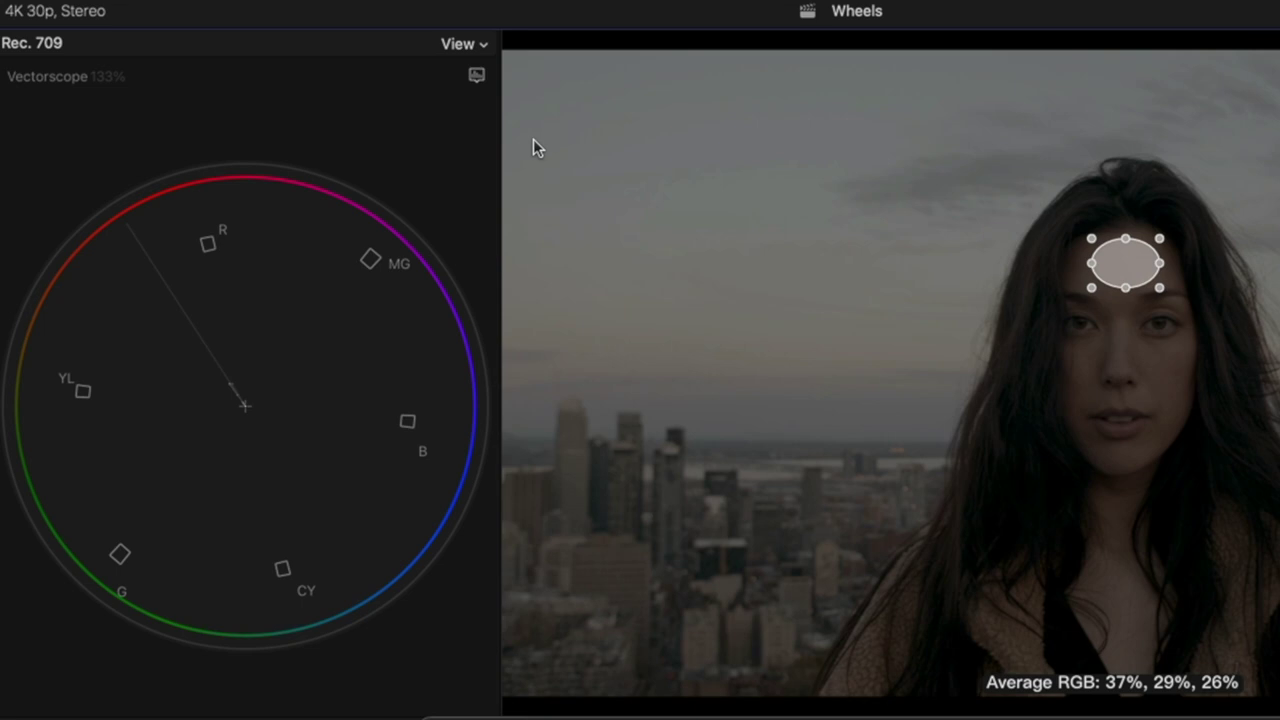
left_click(478, 78)
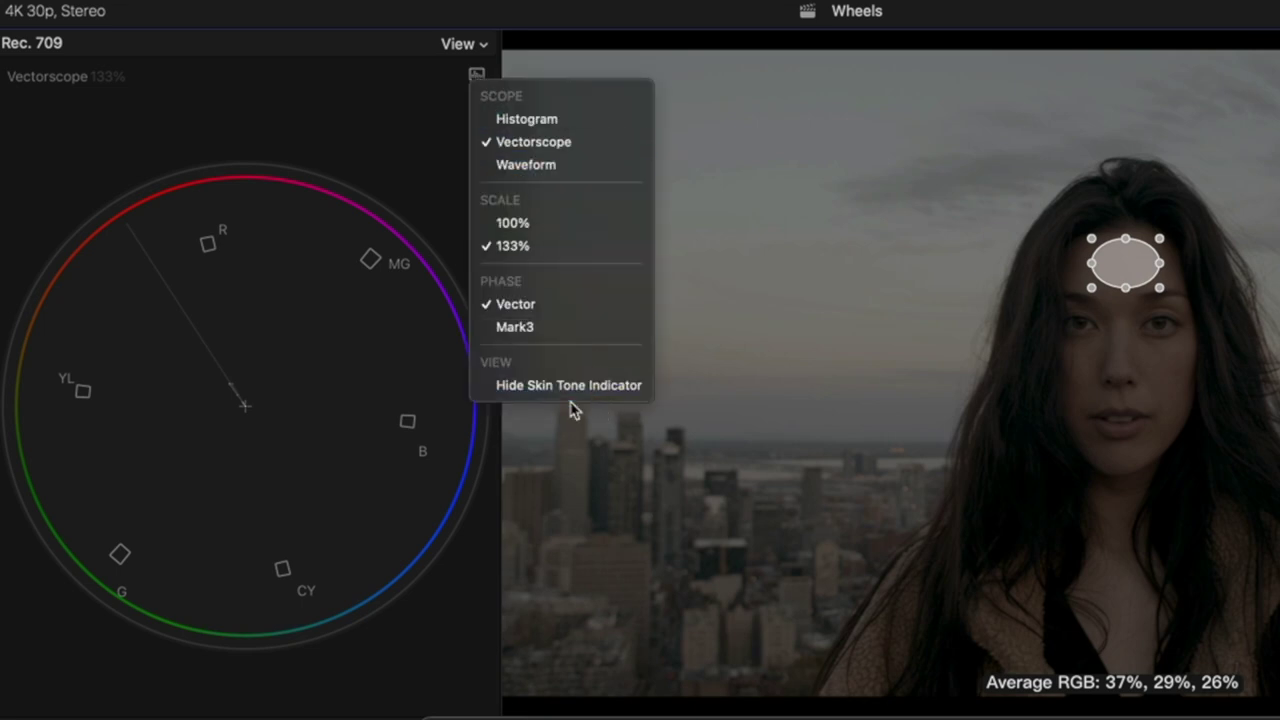
left_click(285, 440)
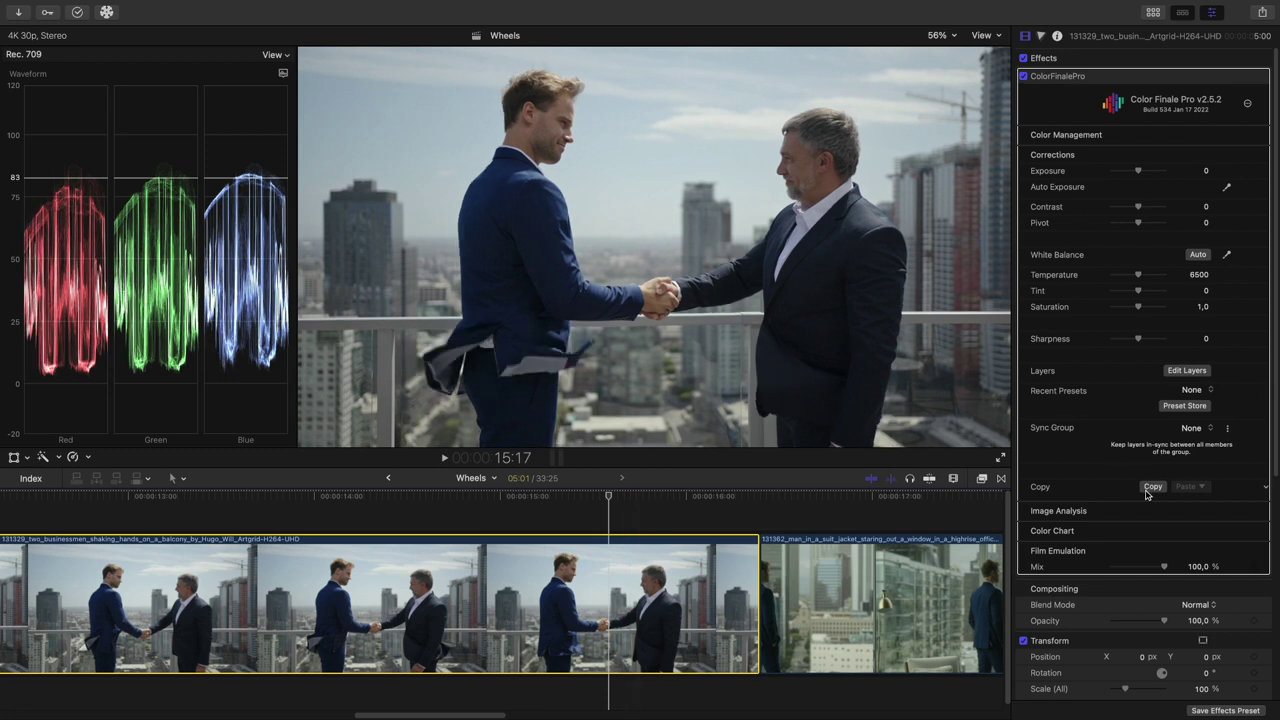
Step: Add a Color Wheels layer and neutralise the shadows by sampling the dark suit for Lift
left_click(1186, 371)
left_click(328, 463)
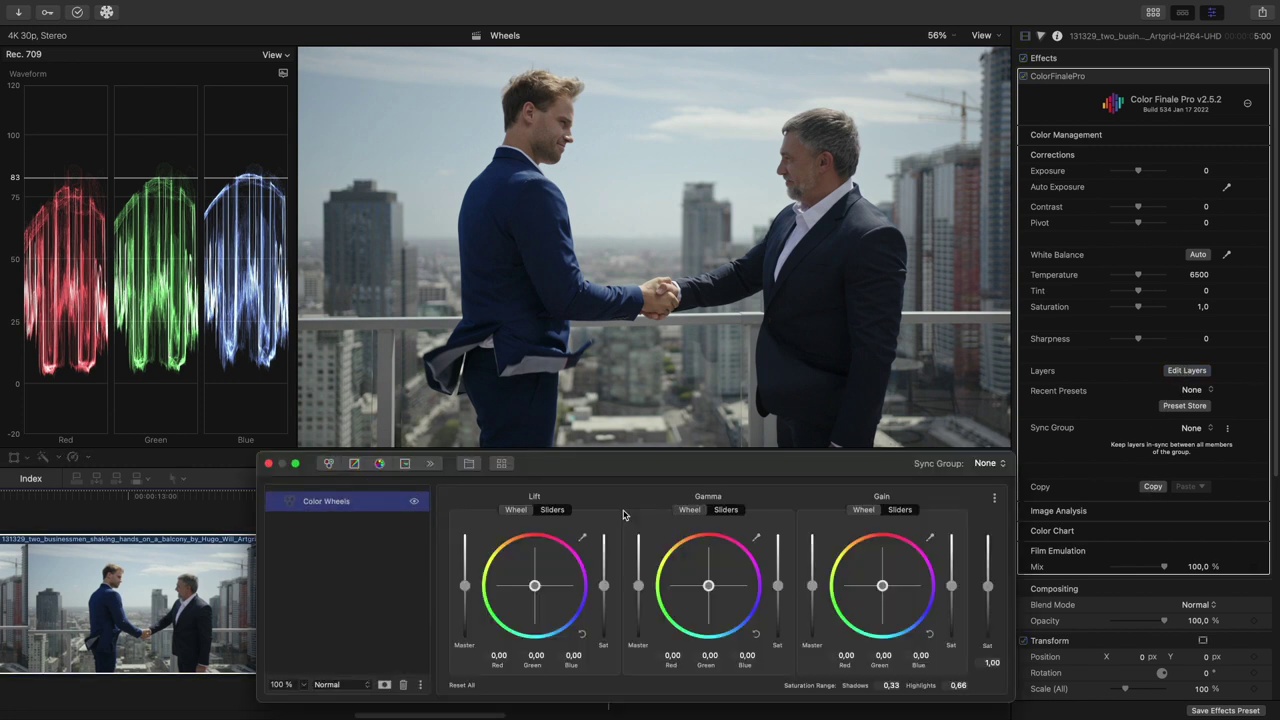
left_click(583, 538)
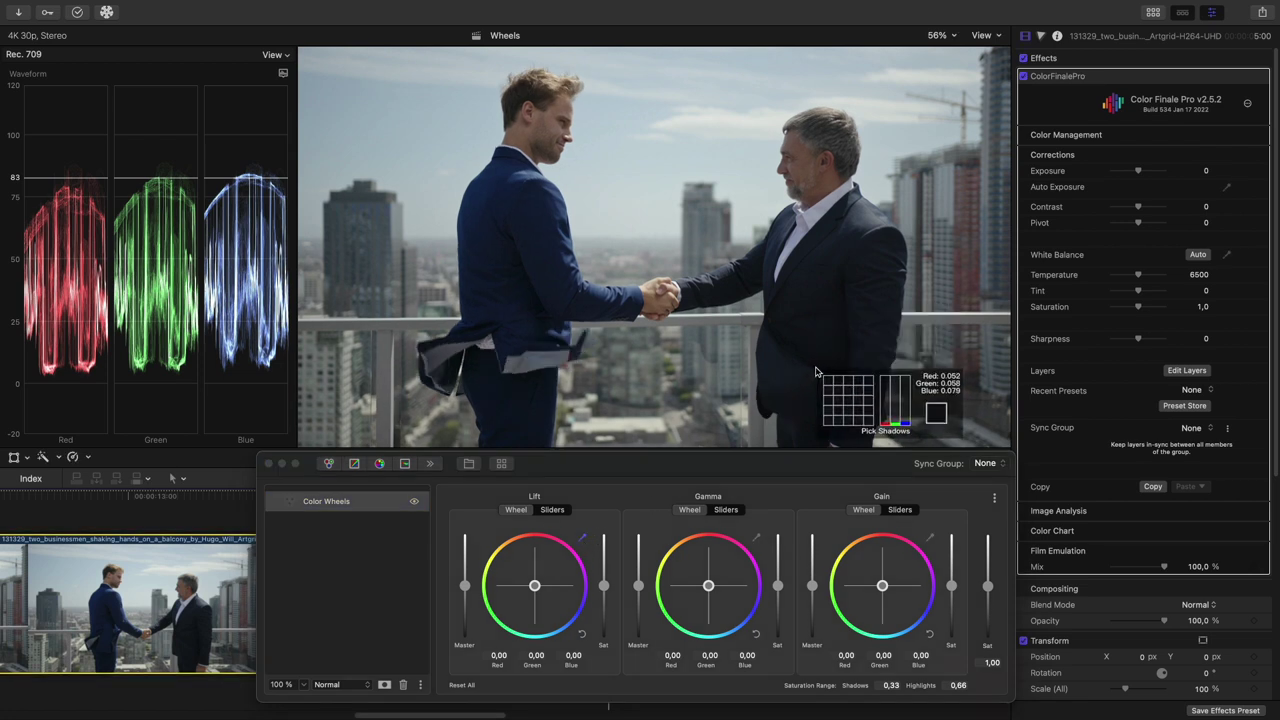
left_click(819, 372)
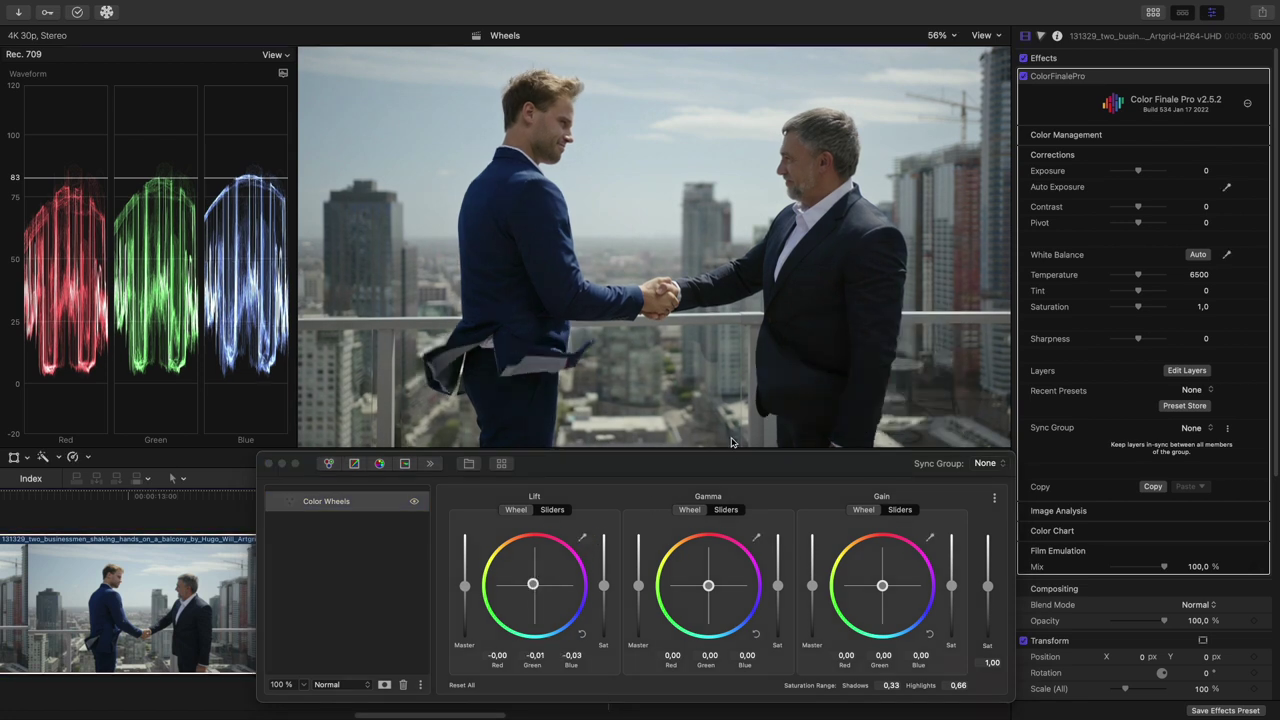
Step: Sample the bright sky for Gain and a grey midtone for Gamma
left_click(929, 539)
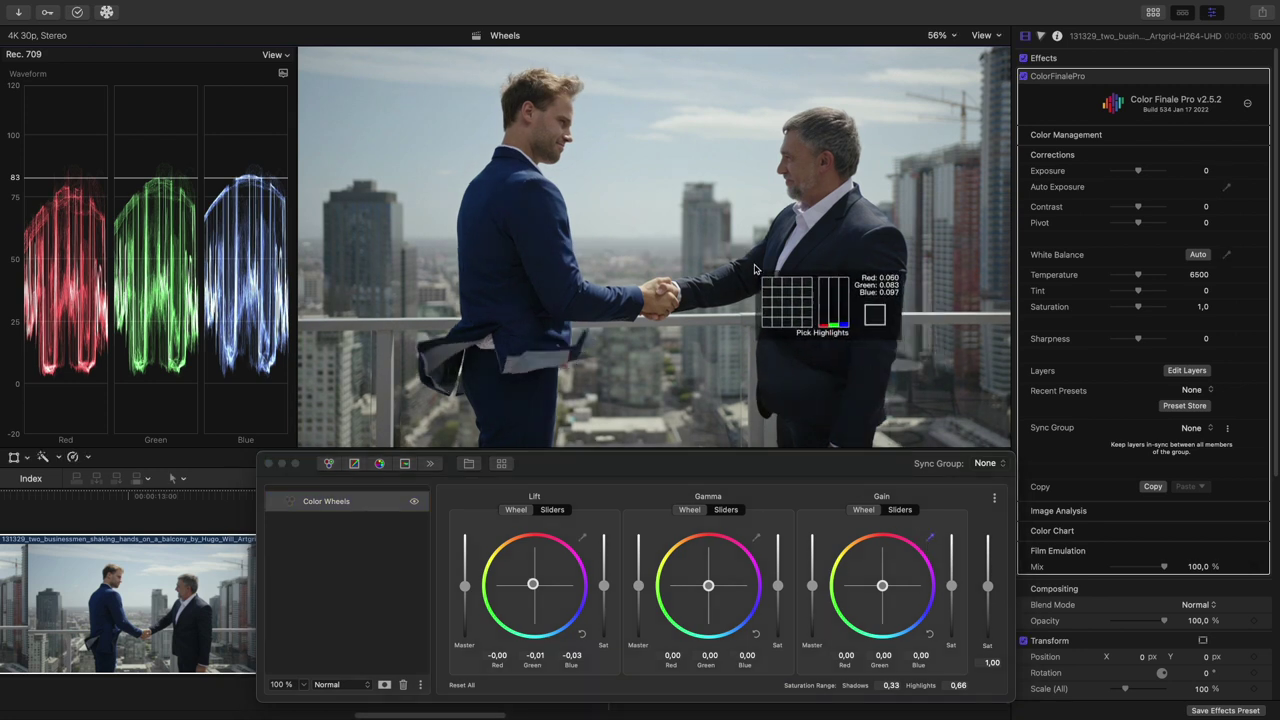
left_click(714, 119)
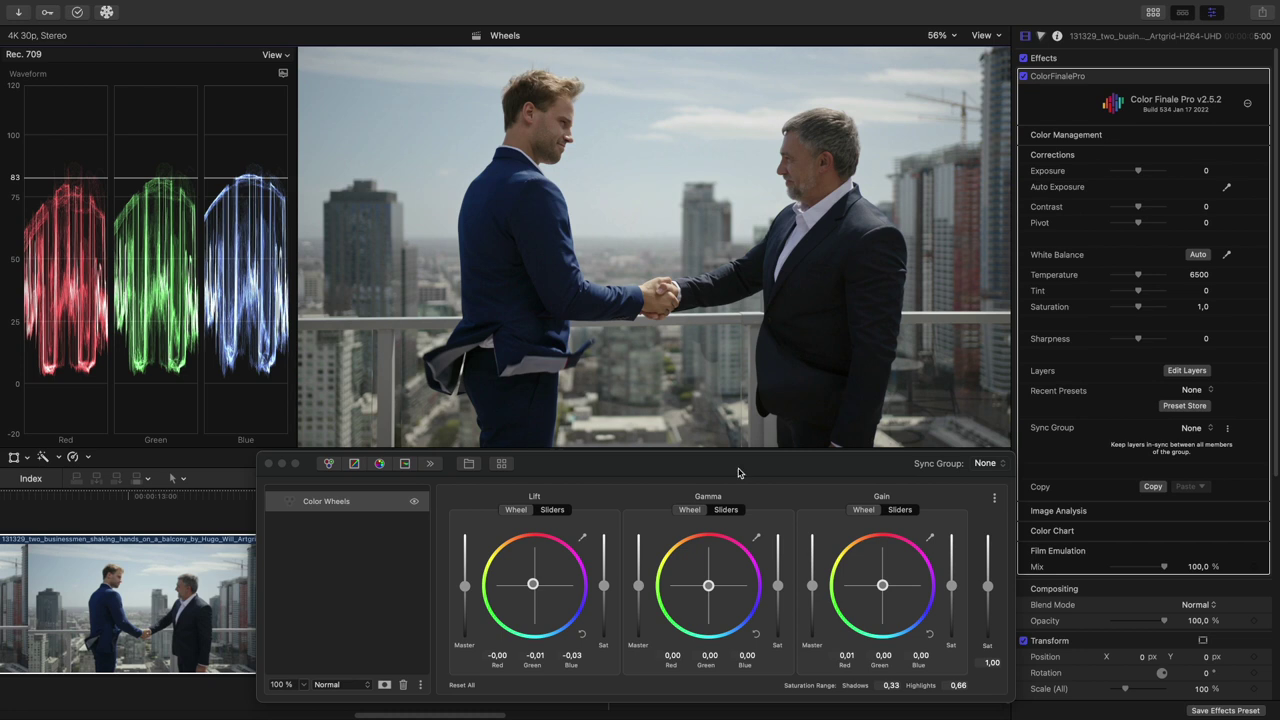
left_click(756, 538)
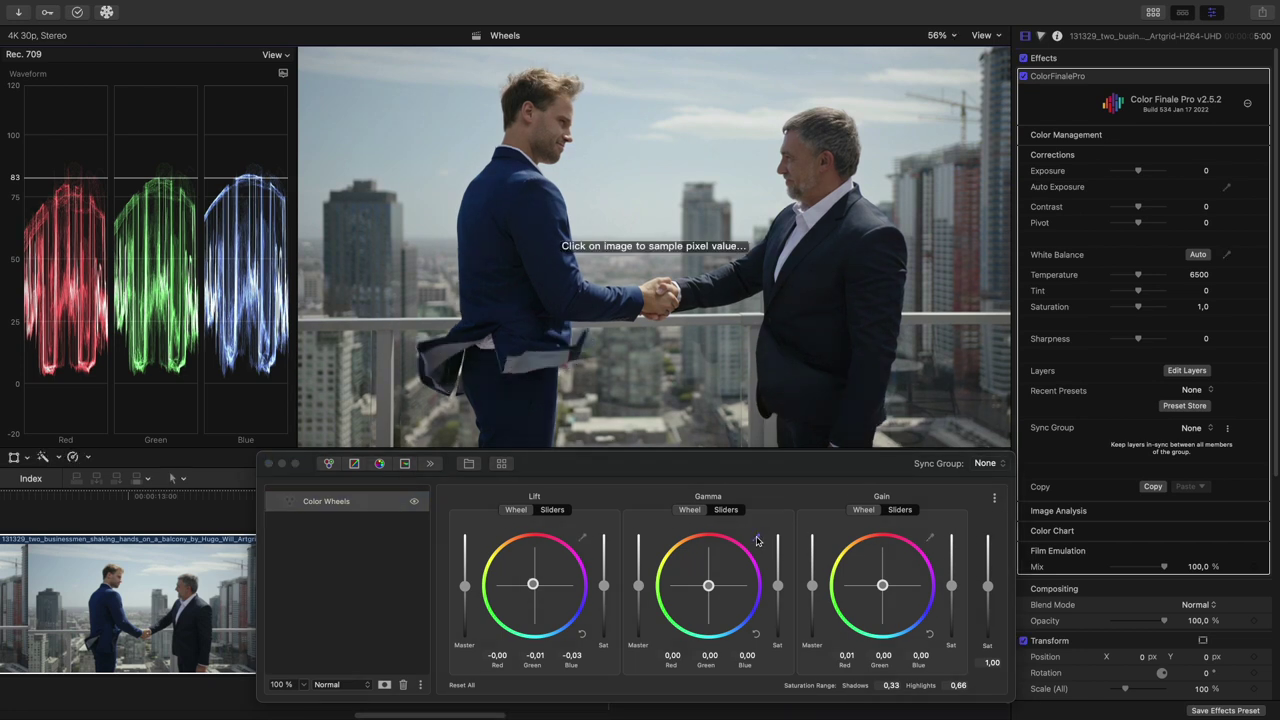
left_click(392, 349)
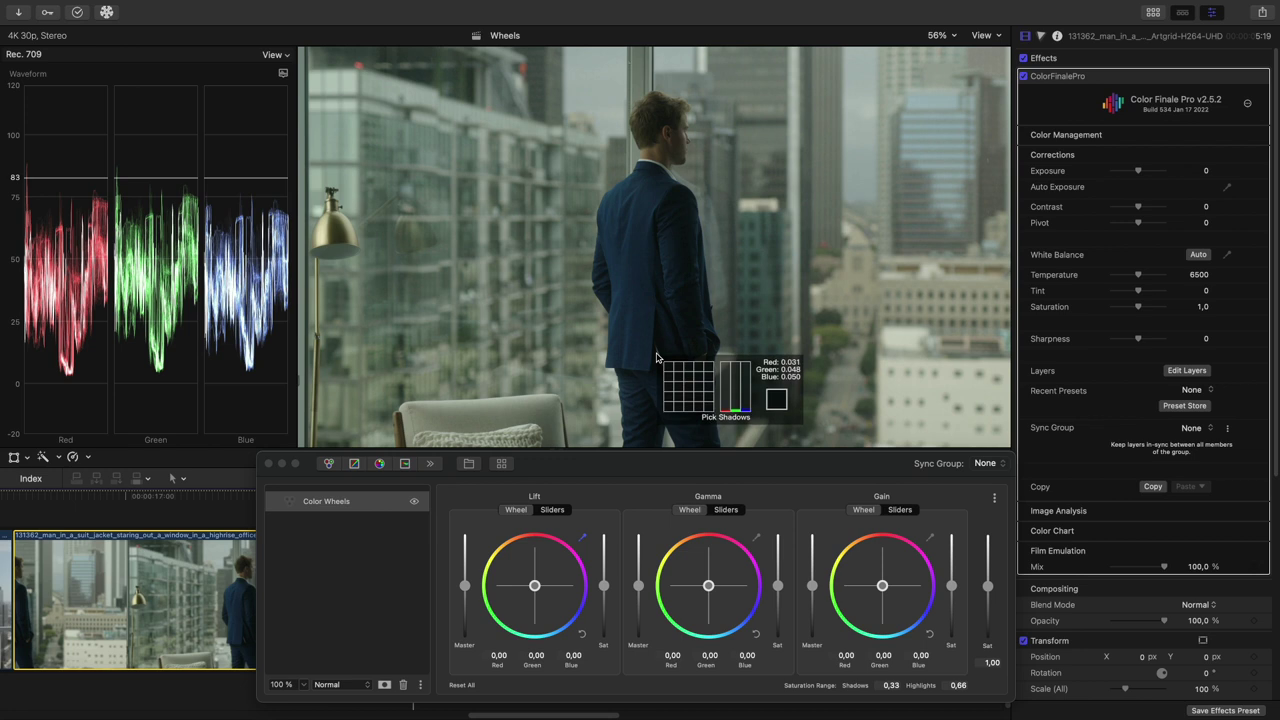
Step: Balance the man clip with the Lift, Gain and Gamma eyedroppers, then show Gain as RGB sliders
left_click(655, 358)
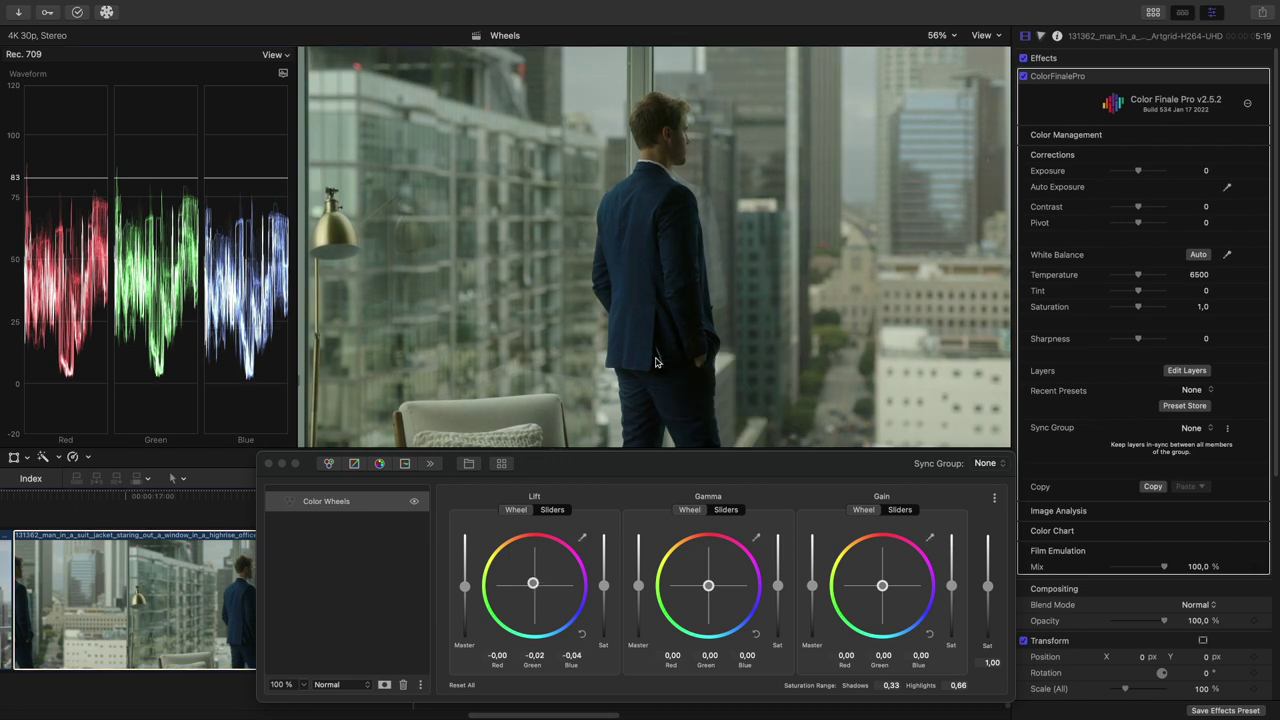
left_click(930, 539)
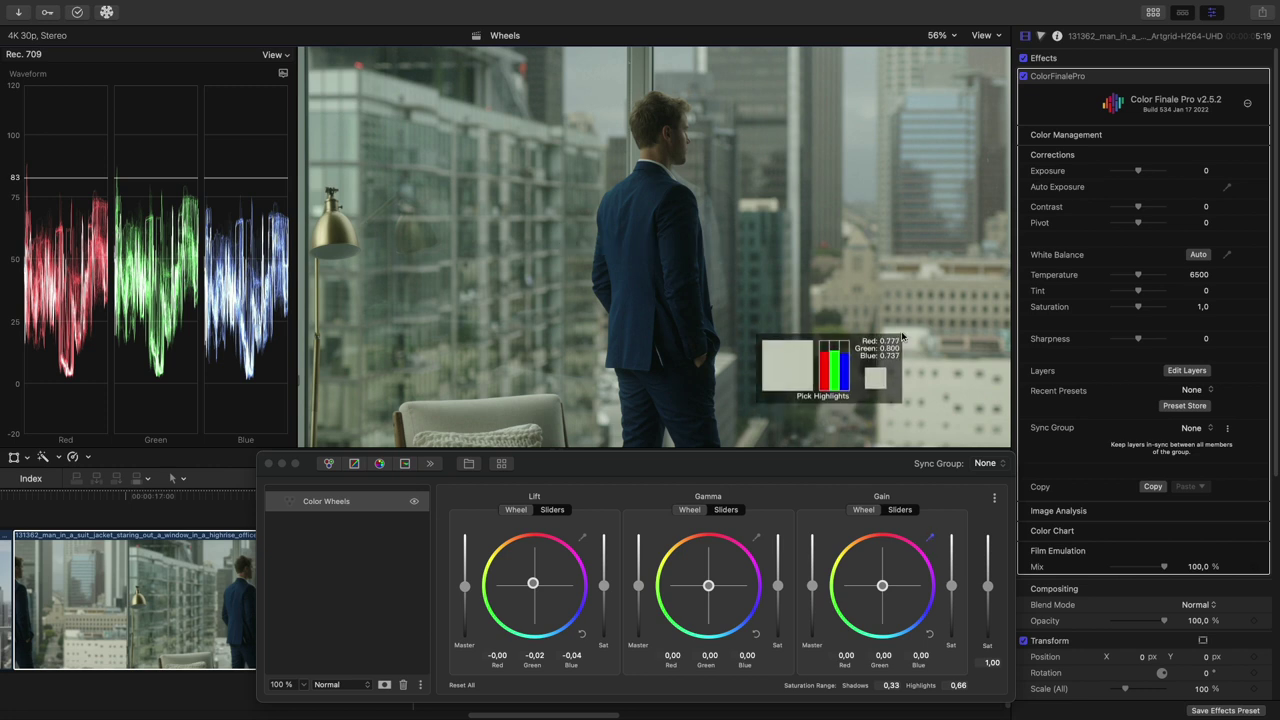
left_click(518, 84)
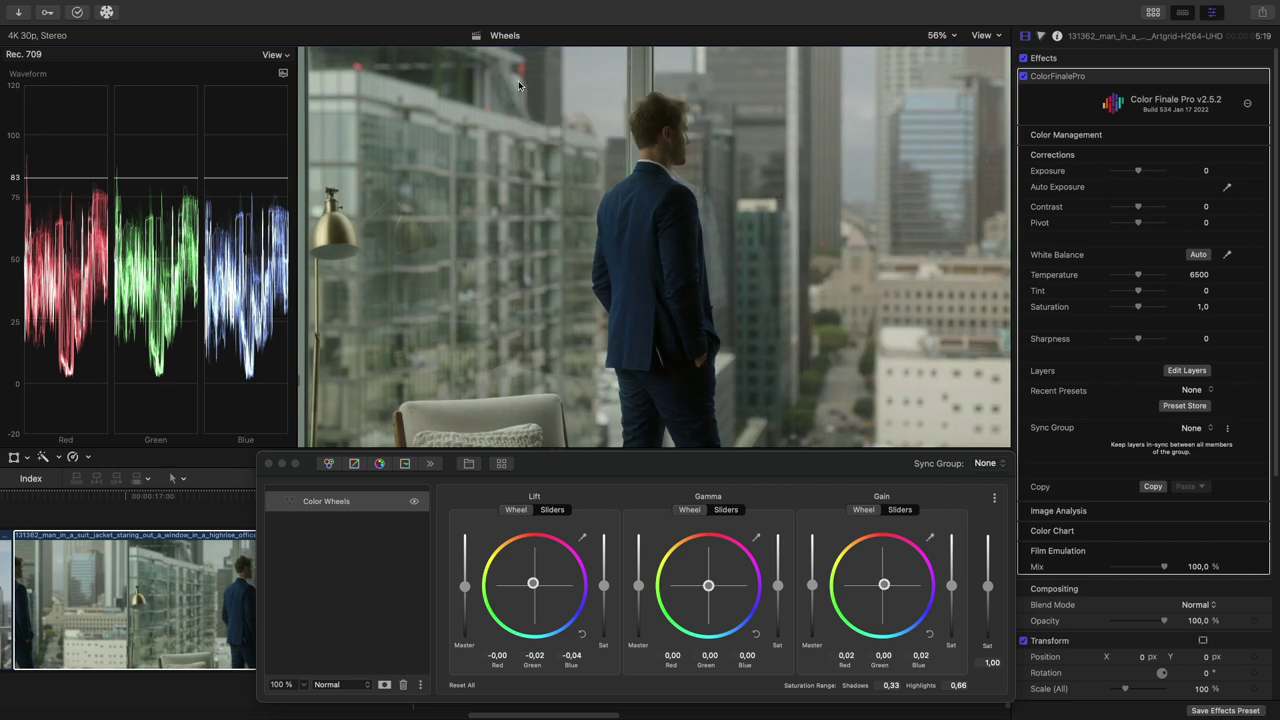
left_click(757, 540)
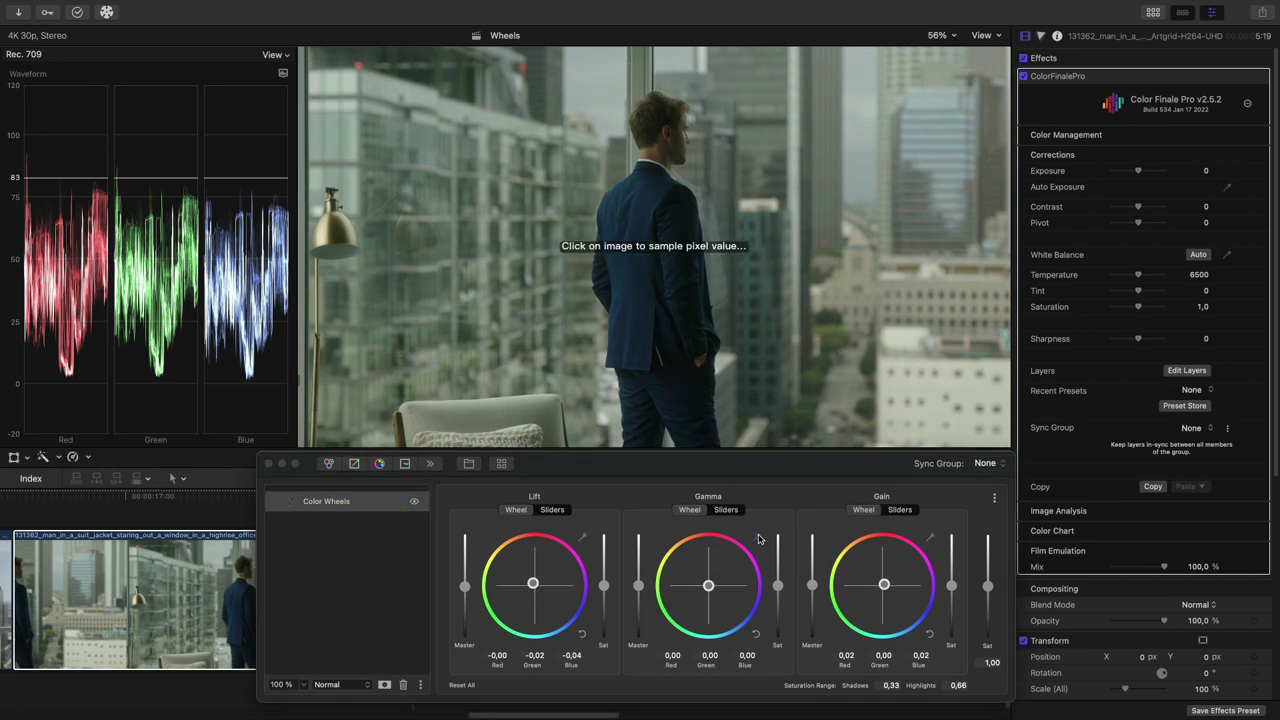
left_click(720, 364)
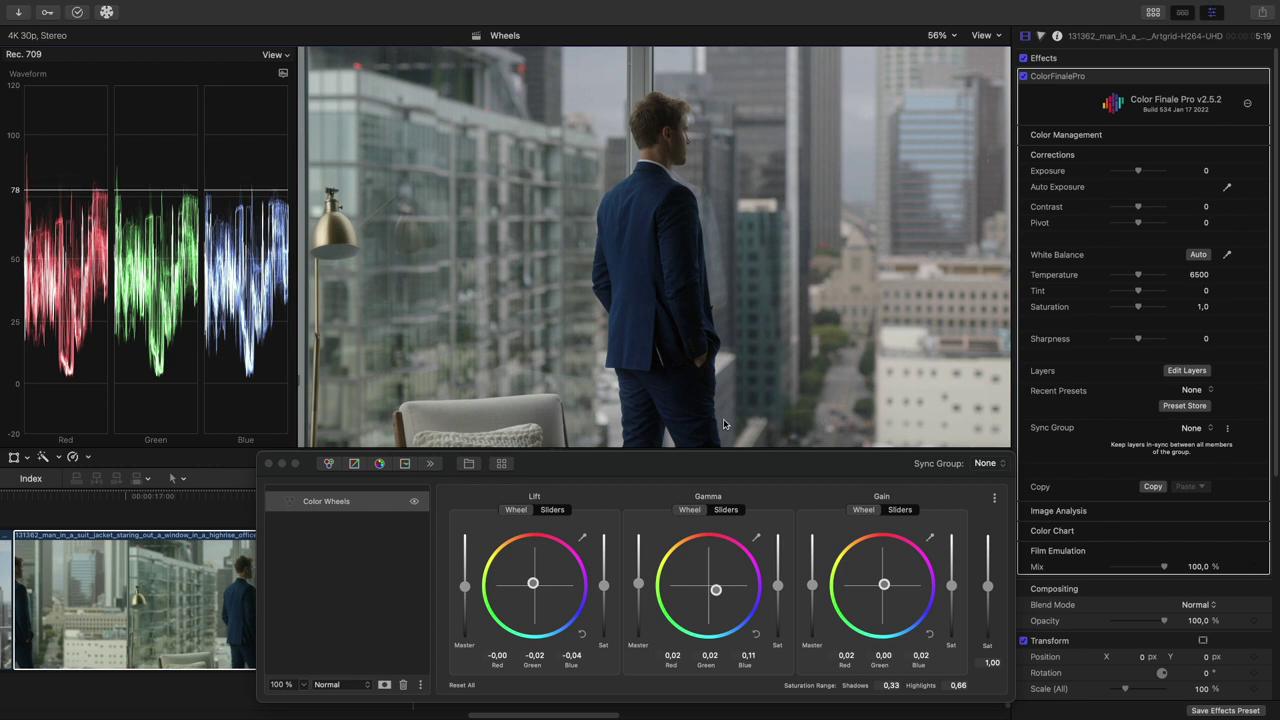
left_click(899, 510)
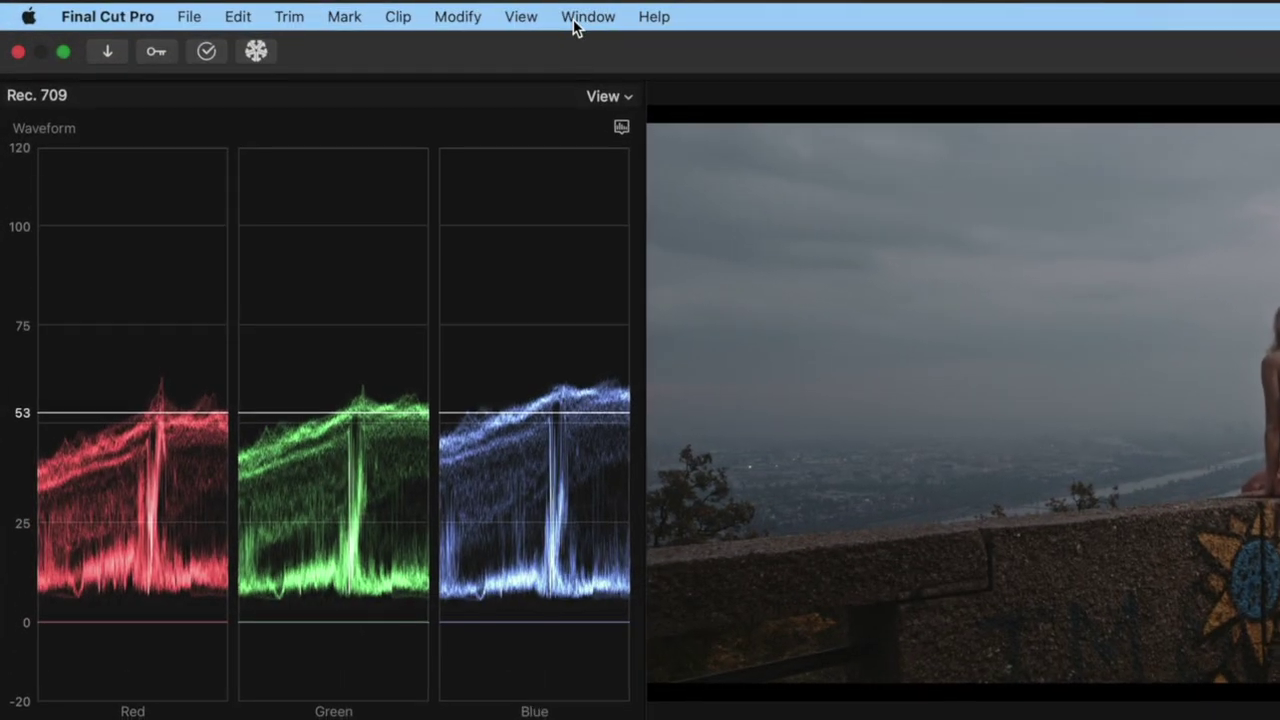
Step: Show the Comparison Viewer in the workspace
left_click(350, 7)
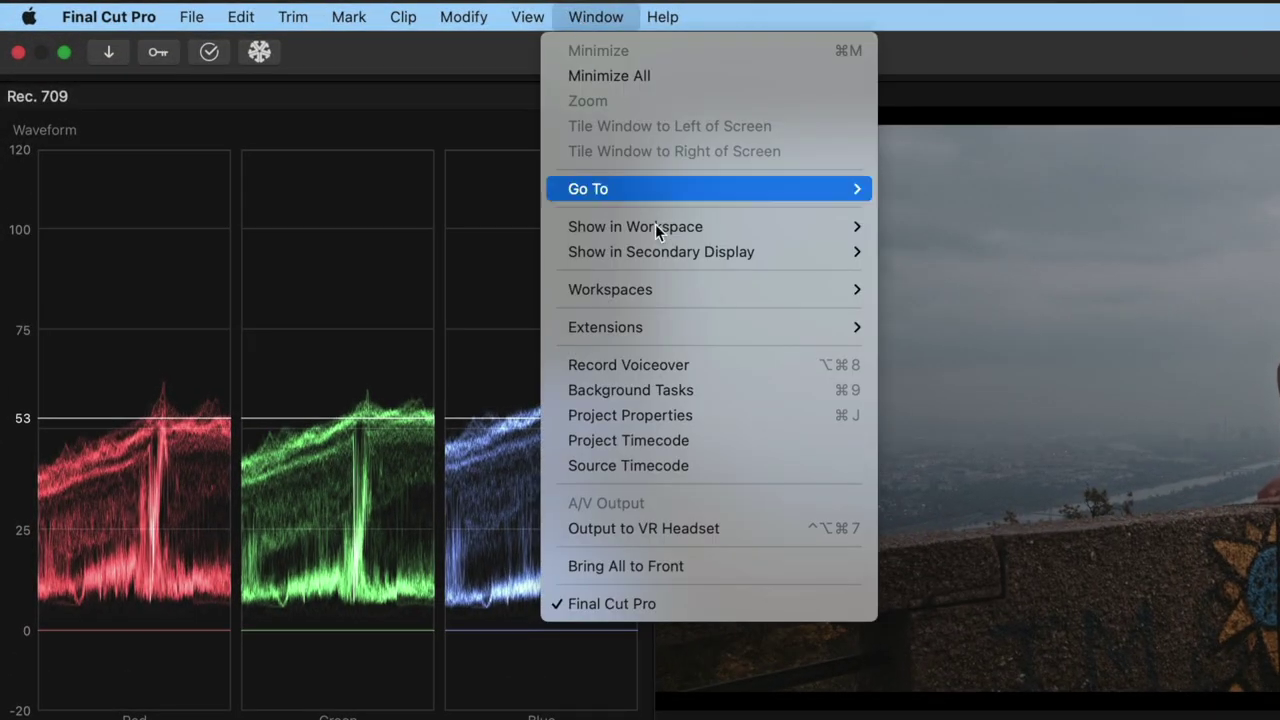
mouse_move(693, 229)
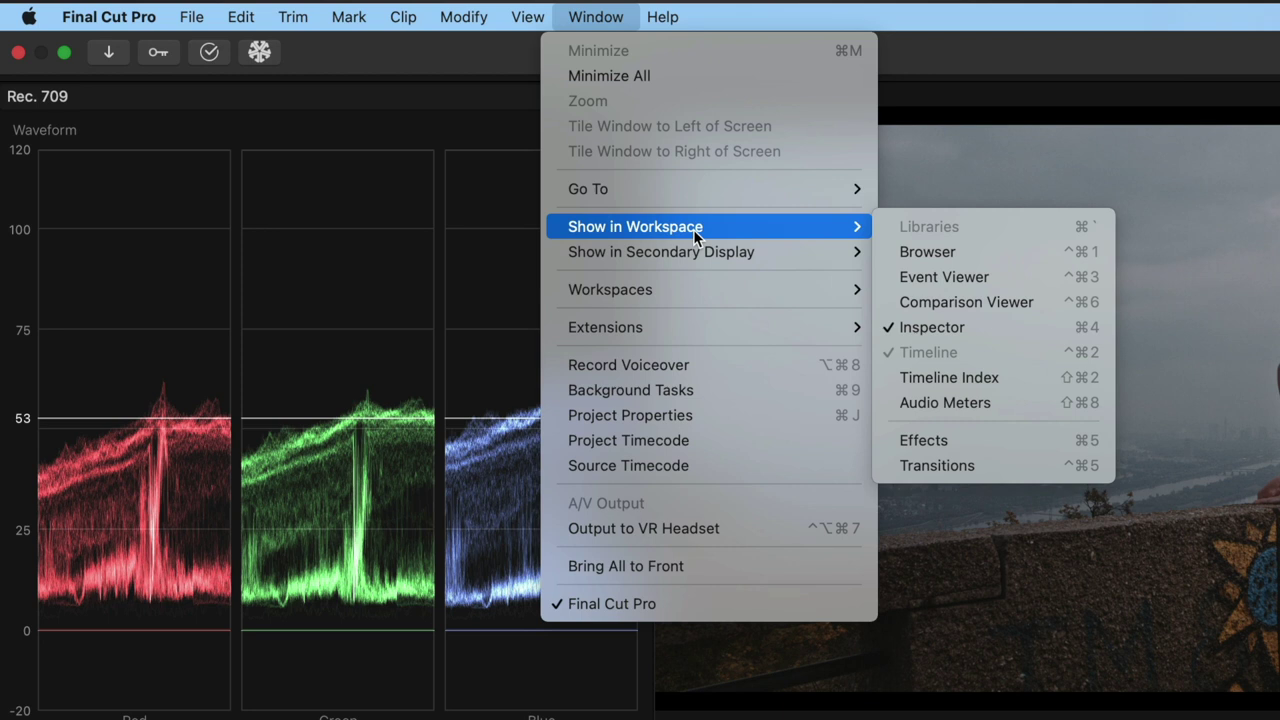
left_click(992, 302)
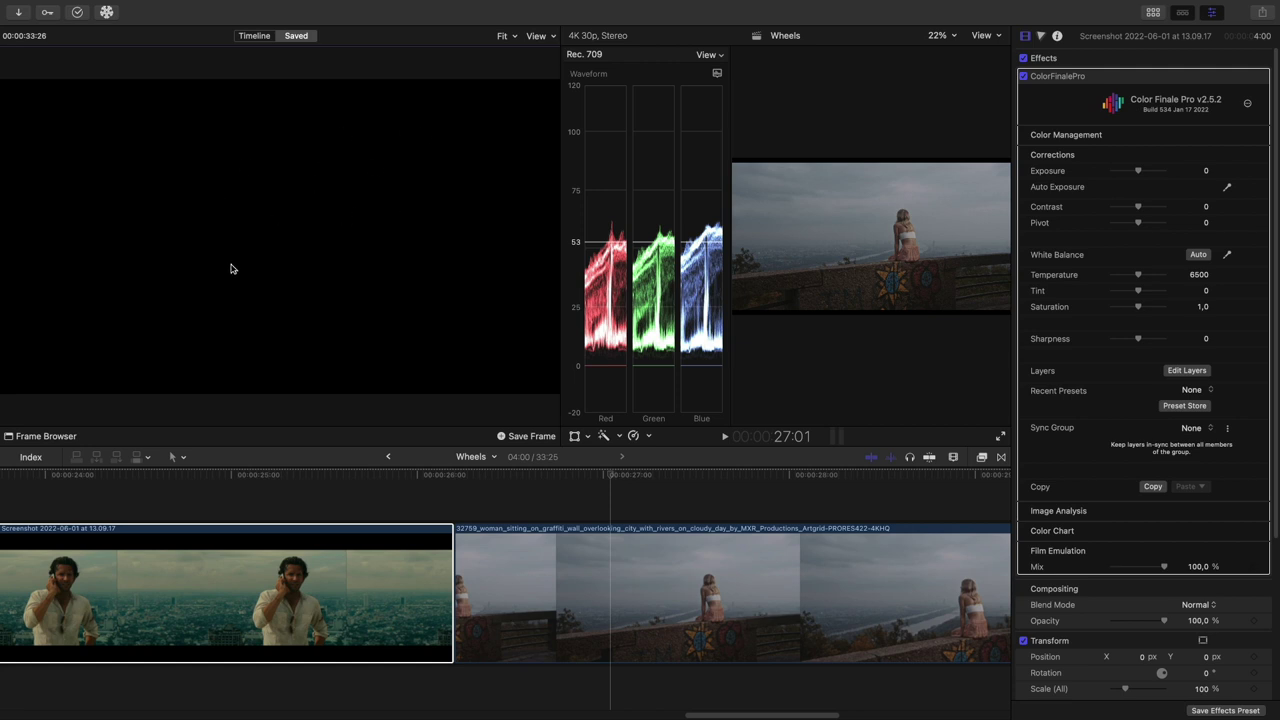
Step: Save the film reference frame at 25:20, then move the playhead onto the woman clip
left_click(606, 480)
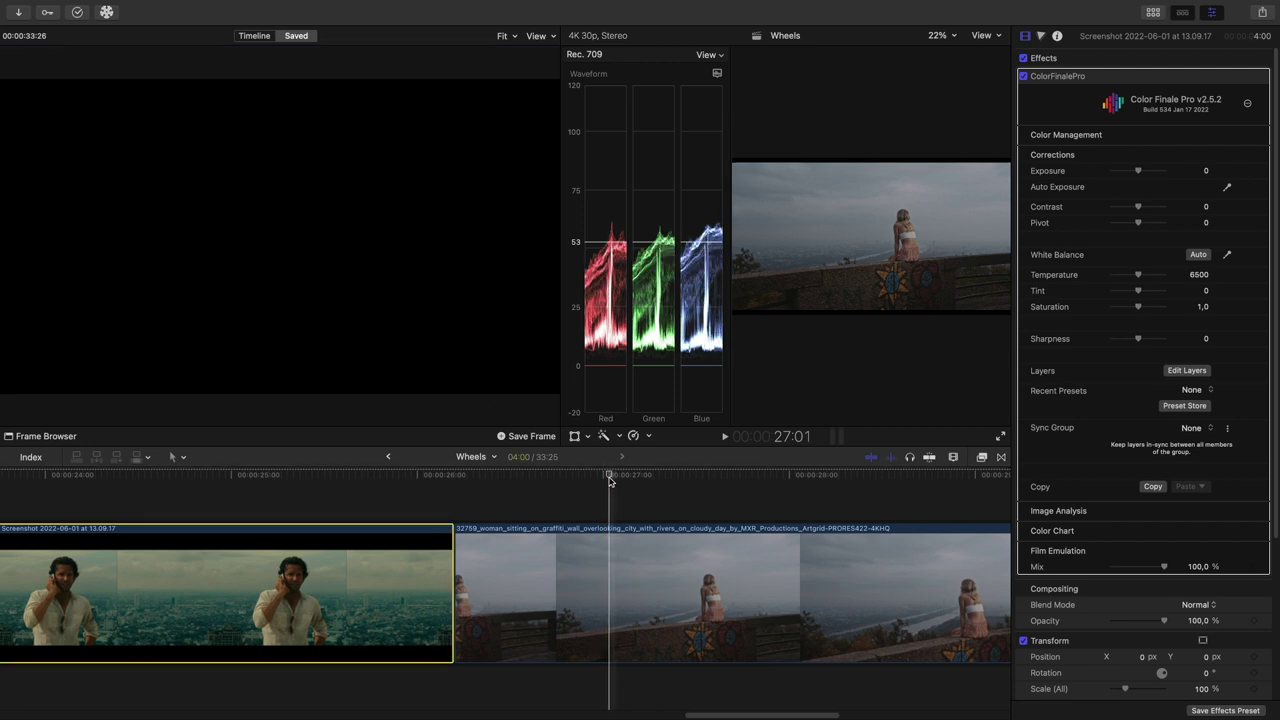
left_click_drag(607, 478, 355, 480)
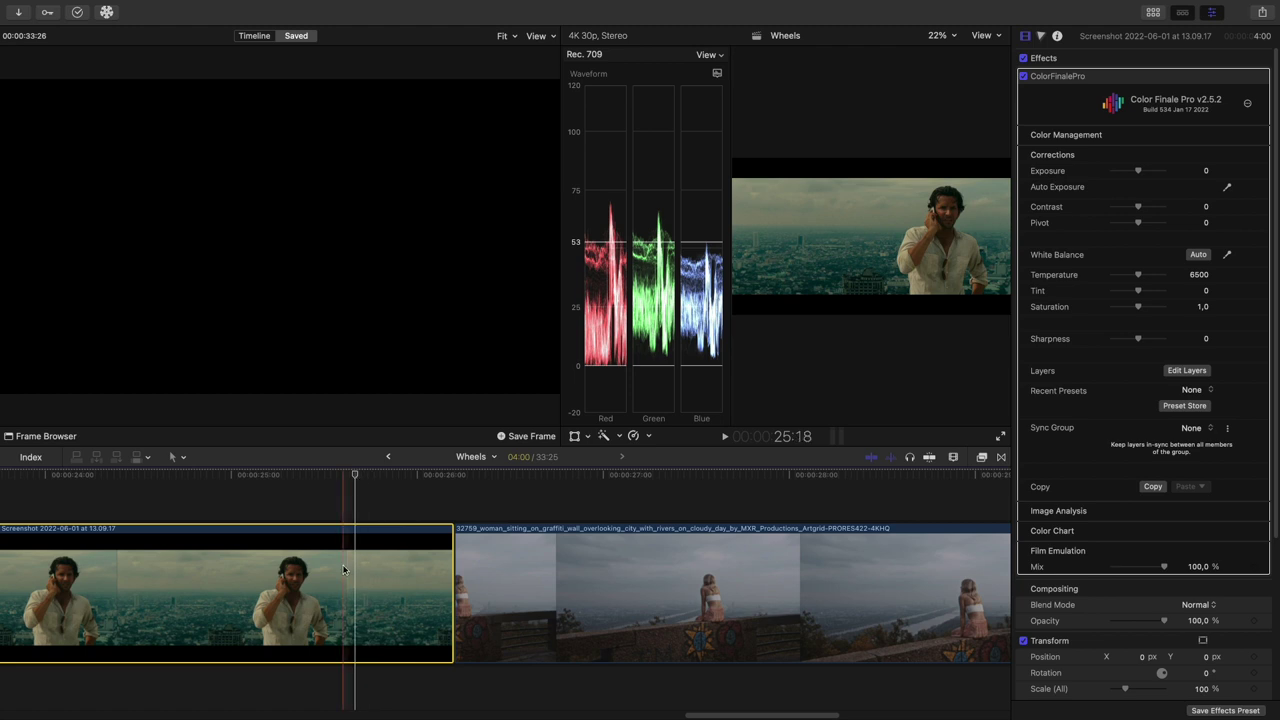
left_click(532, 438)
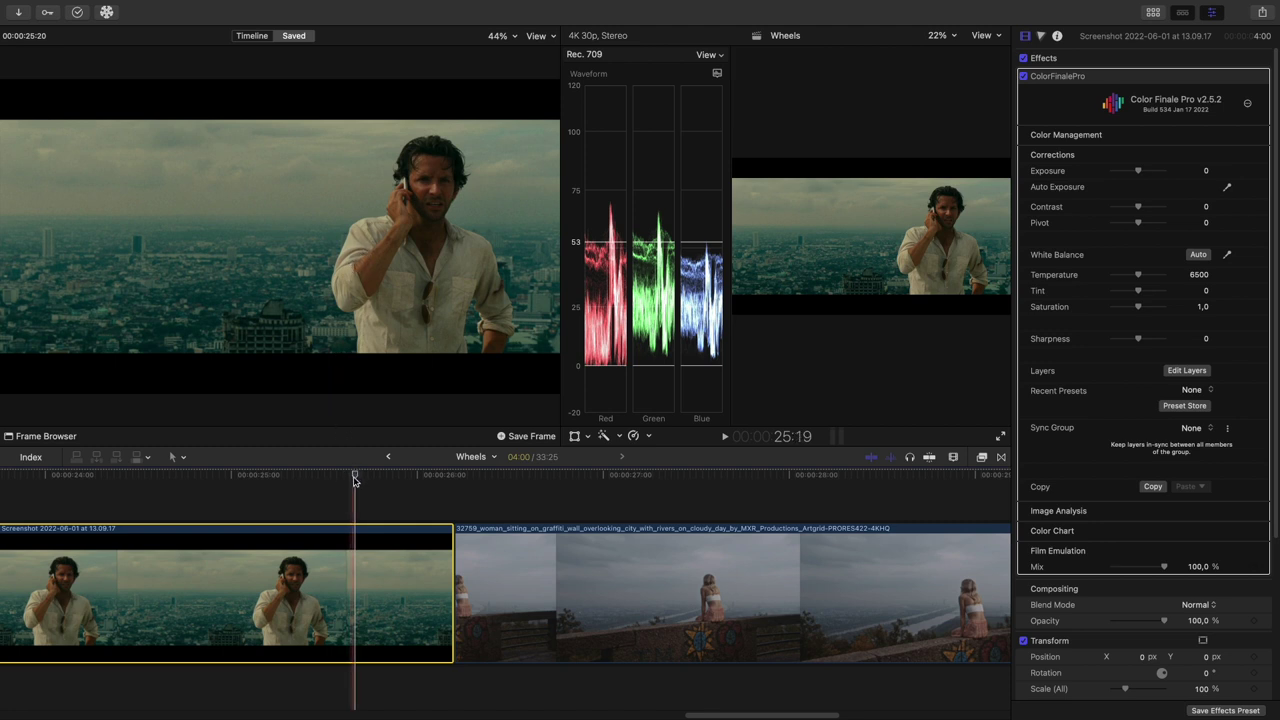
left_click_drag(357, 476, 826, 482)
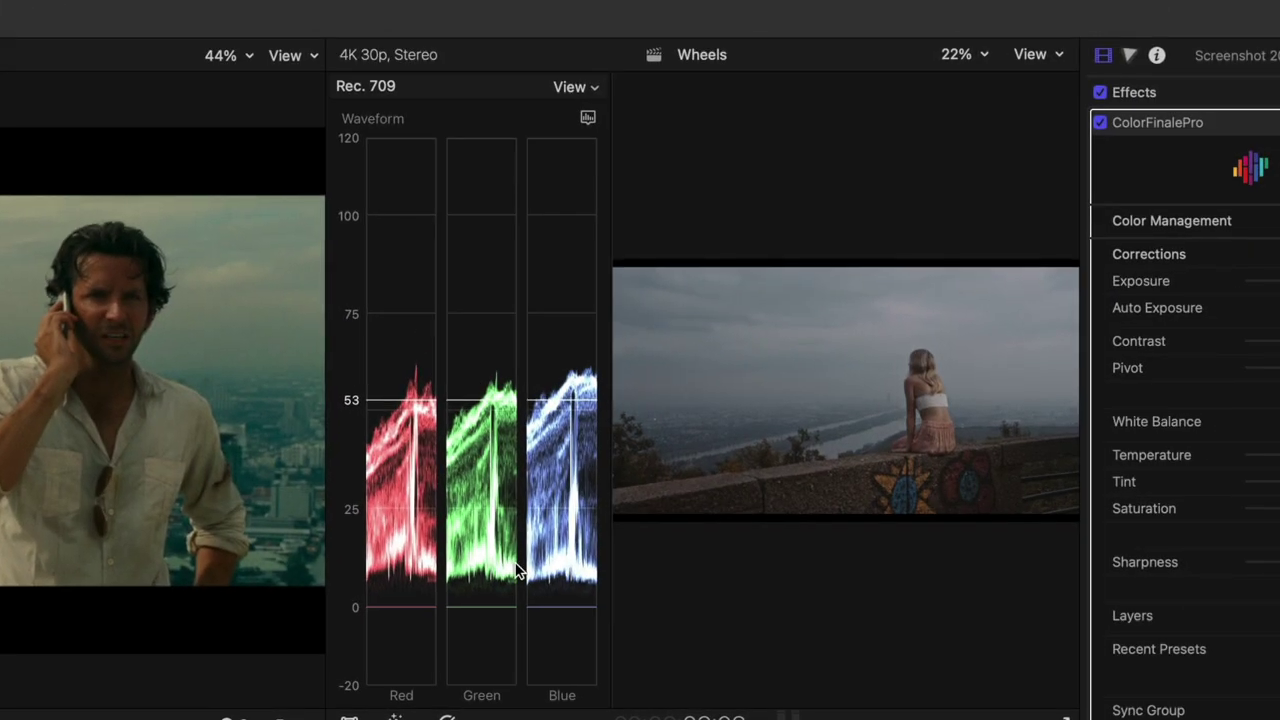
Step: Stack RGB waveform scopes below both the woman clip viewer and the reference frame
left_click(572, 88)
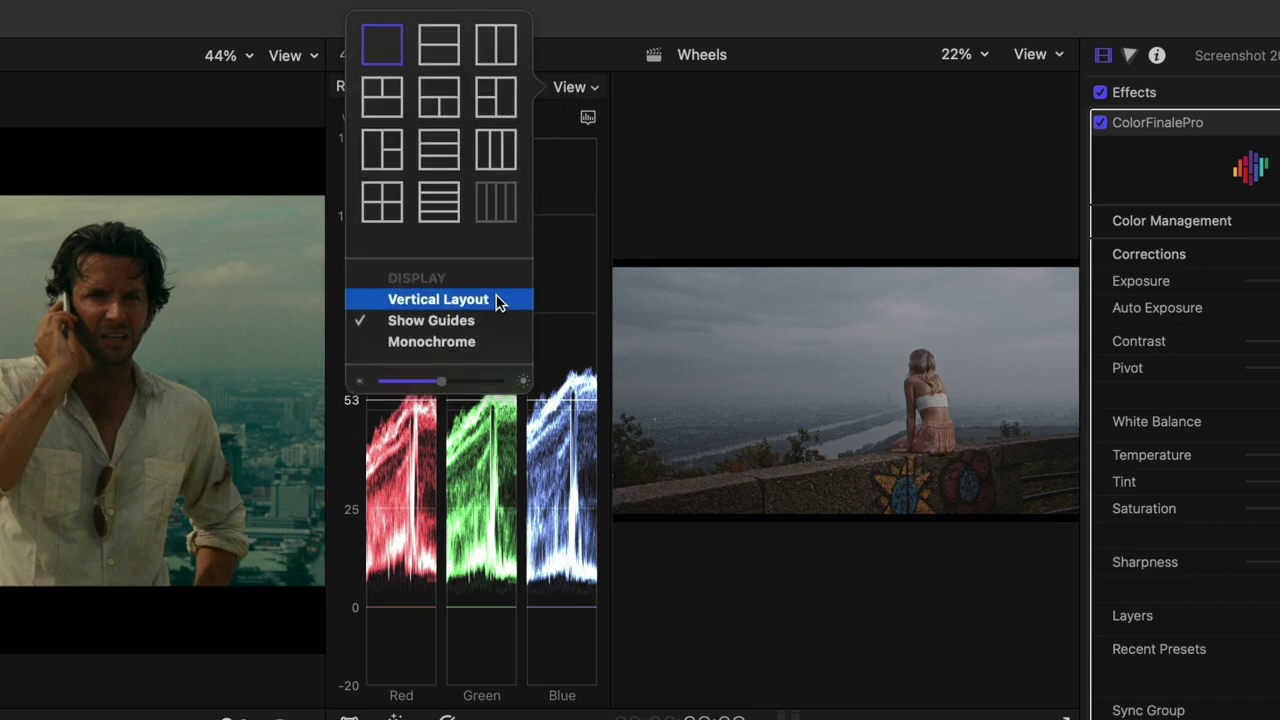
left_click(498, 300)
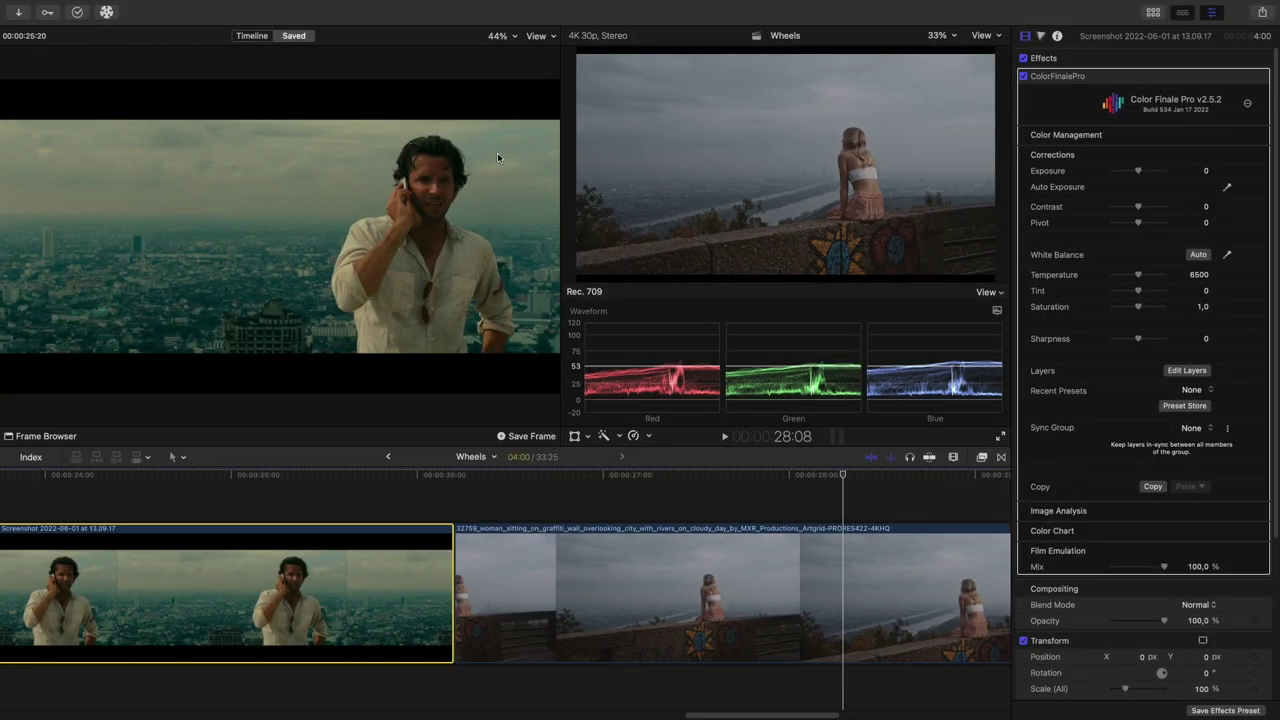
left_click(465, 41)
left_click(470, 84)
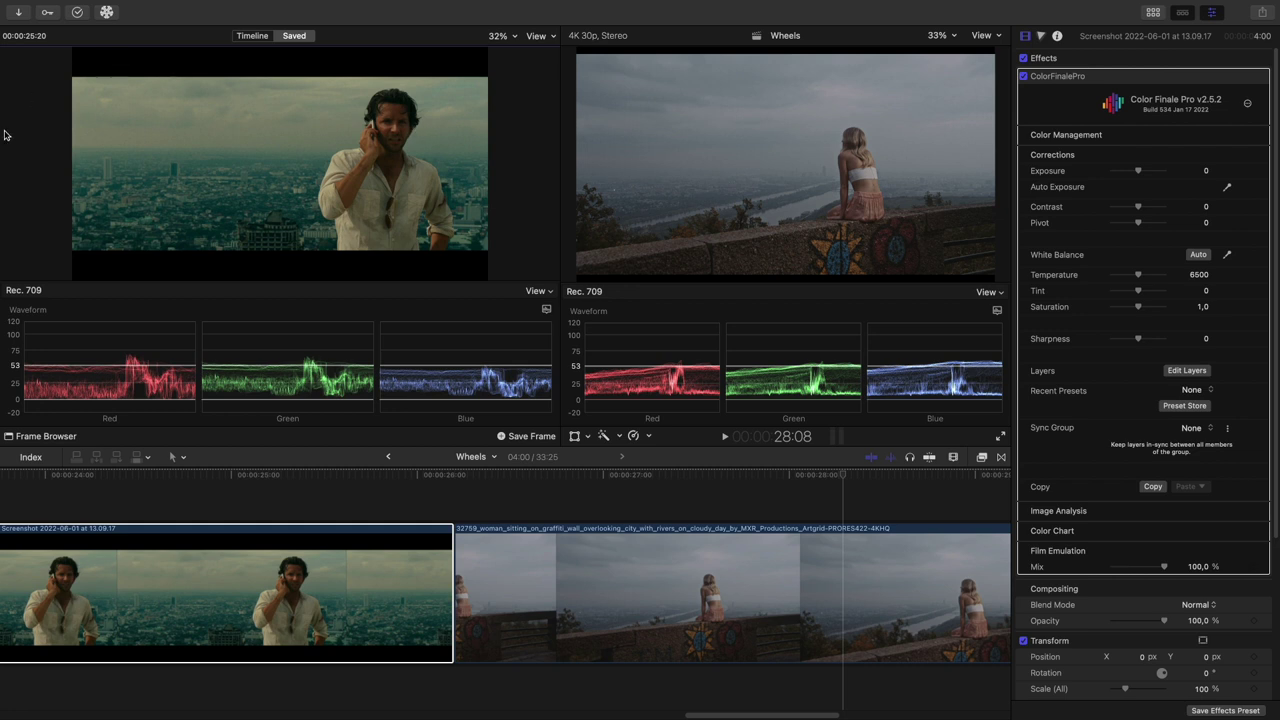
Step: Add guide lines to the reference waveform and select the woman clip for grading
left_click(533, 296)
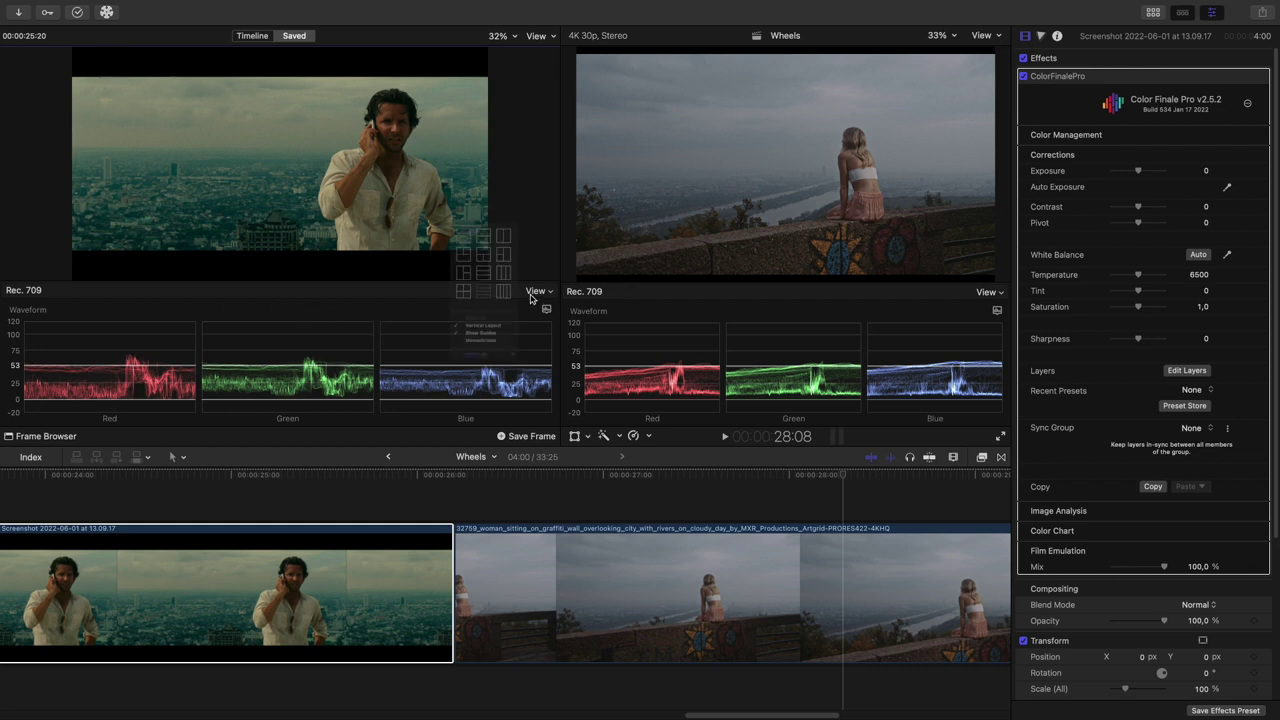
left_click(465, 360)
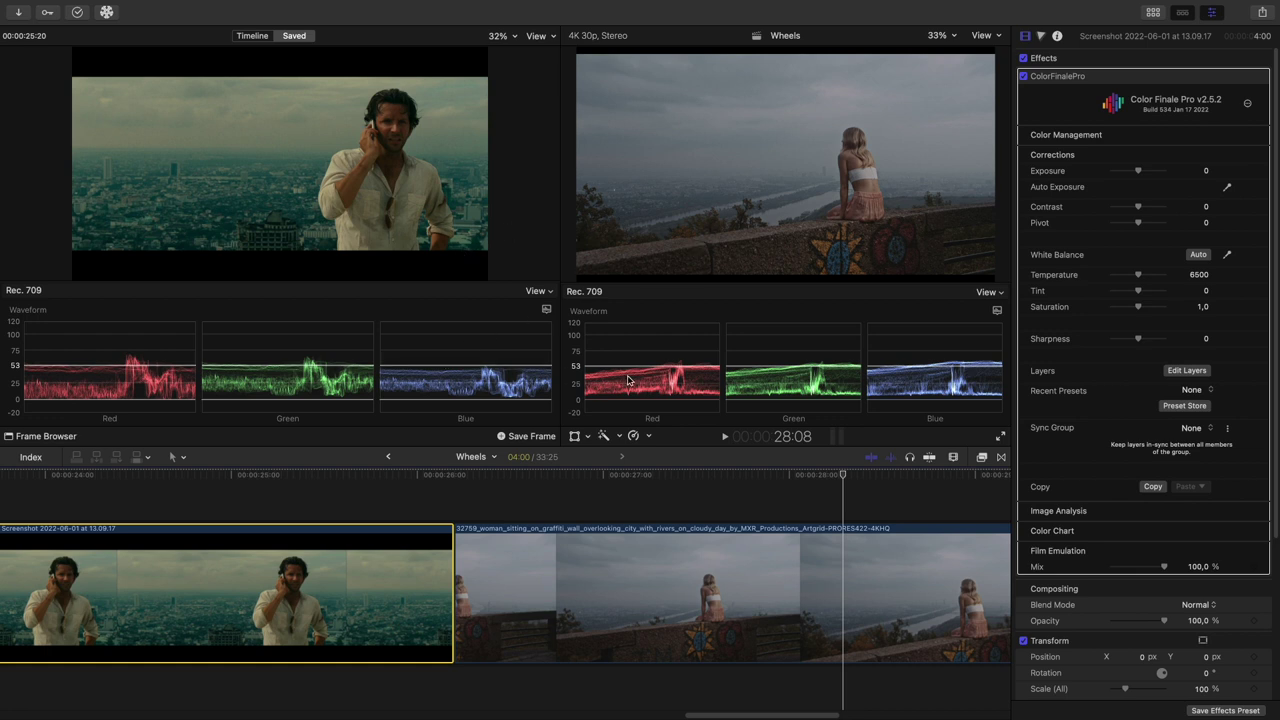
left_click(672, 580)
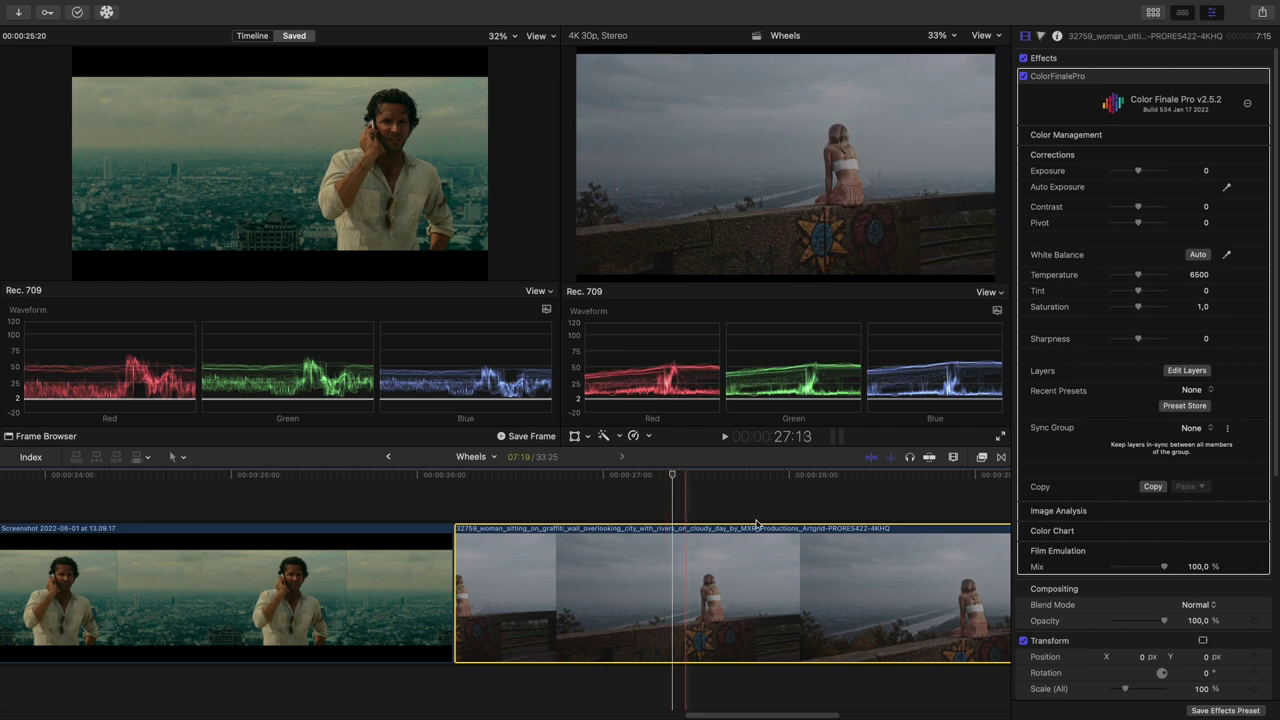
Step: Add a Color Wheels layer and switch Lift, Gamma and Gain to RGB sliders
left_click(1184, 371)
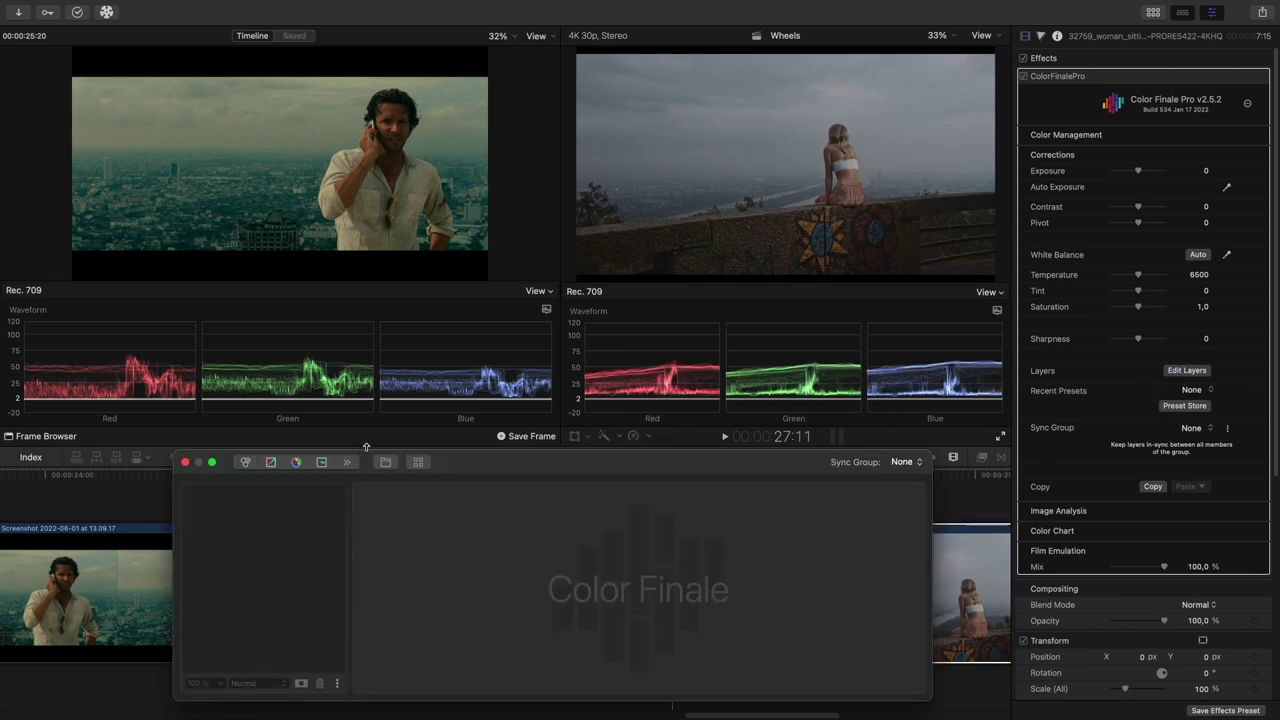
left_click(245, 462)
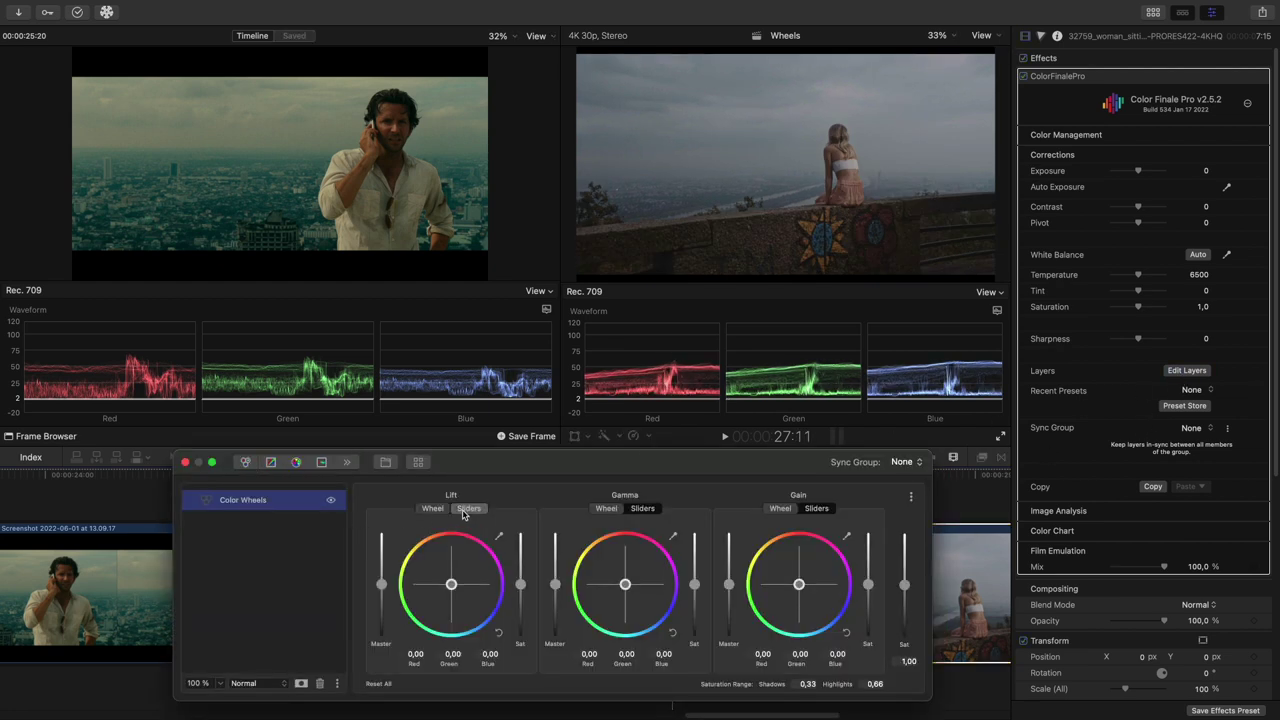
left_click(469, 508)
left_click(636, 509)
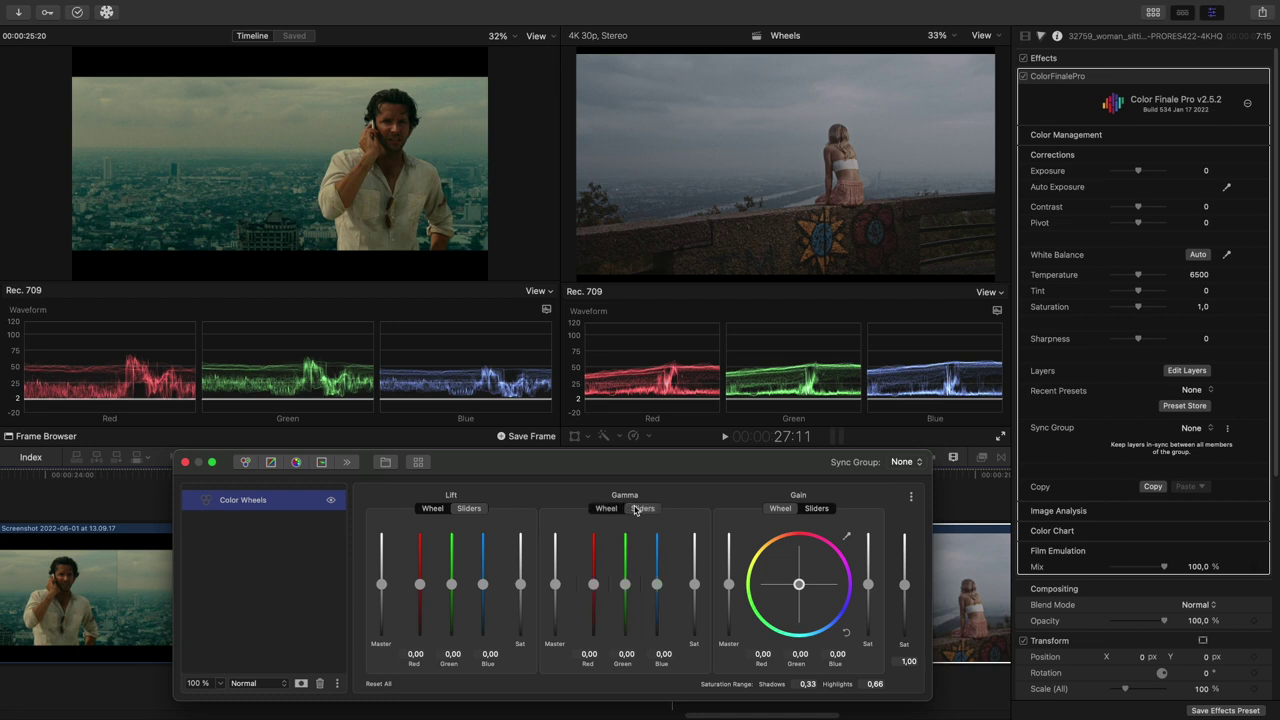
left_click(824, 508)
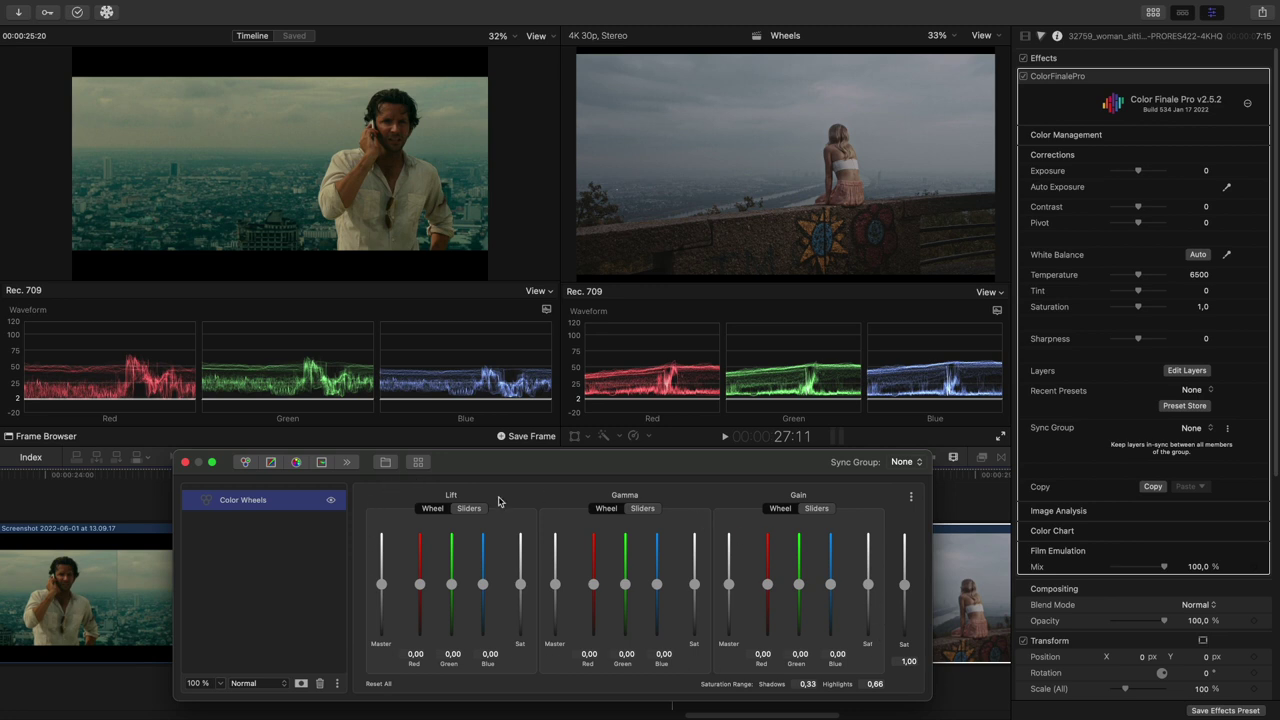
left_click(449, 398)
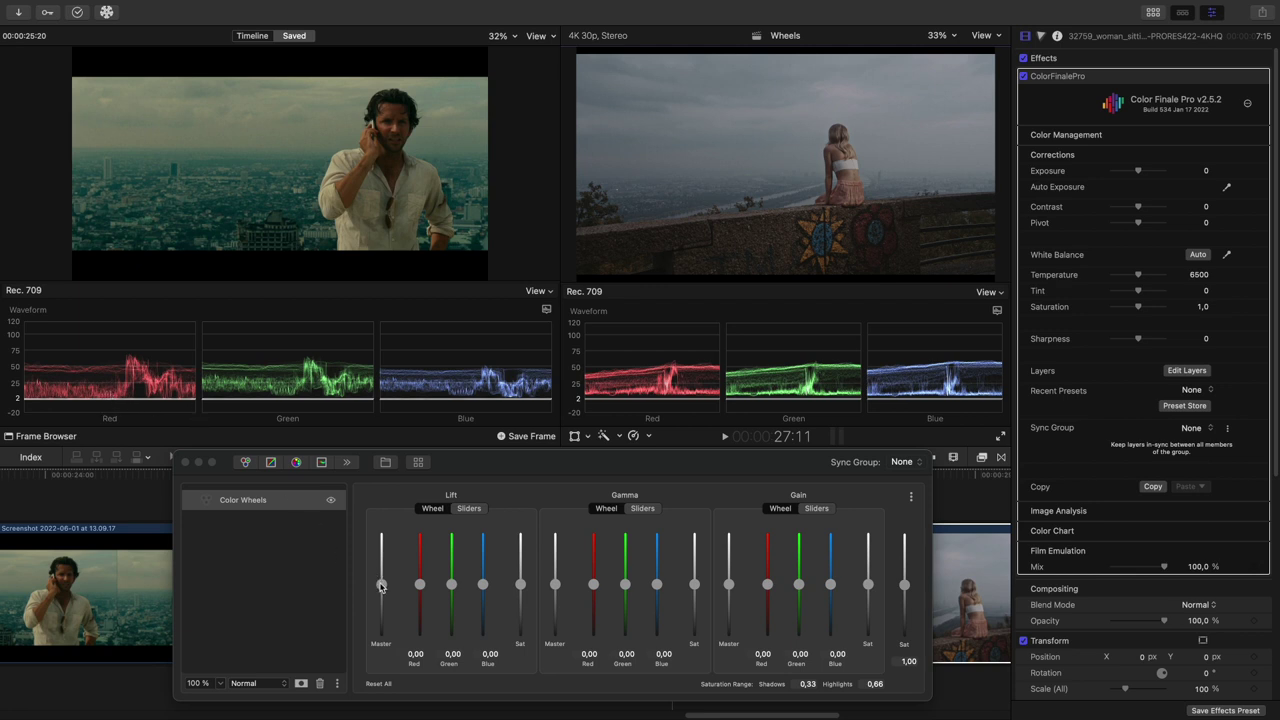
Step: Set Lift master to -0.05 and Gain master to 0.11, with the waveform guide at 2
left_click_drag(381, 586, 381, 586)
left_click(401, 390)
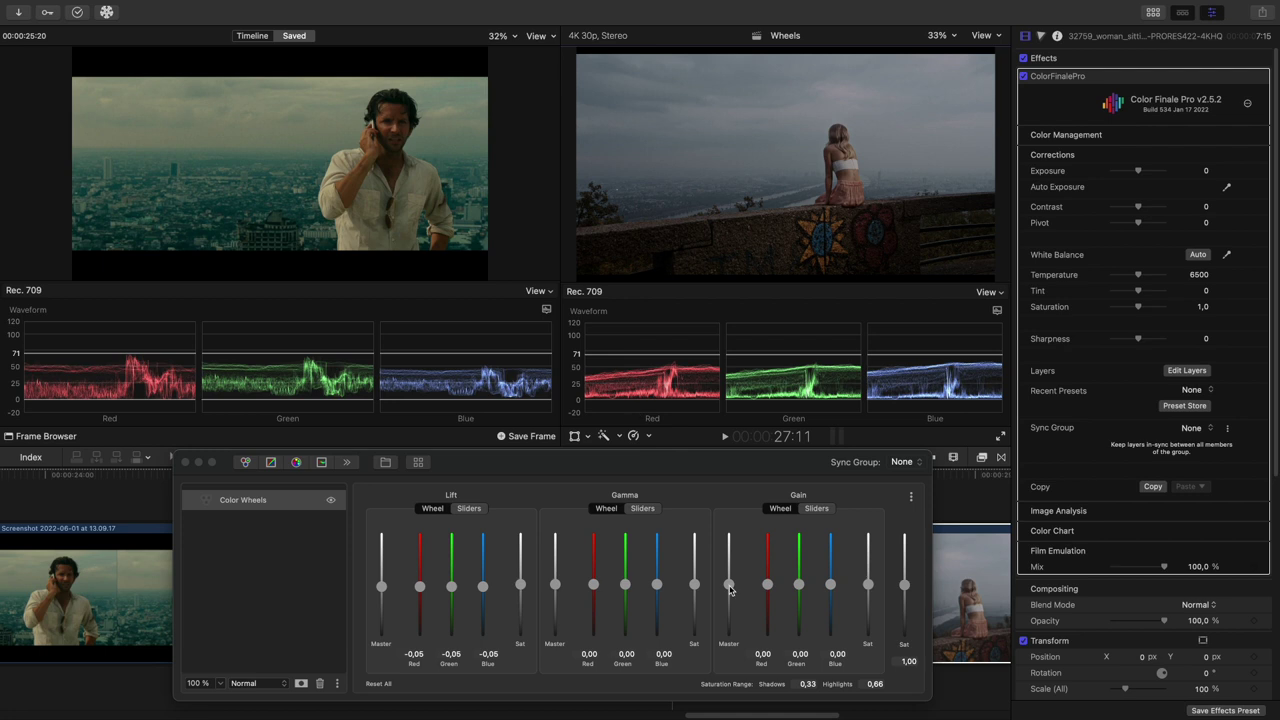
left_click_drag(730, 590, 730, 586)
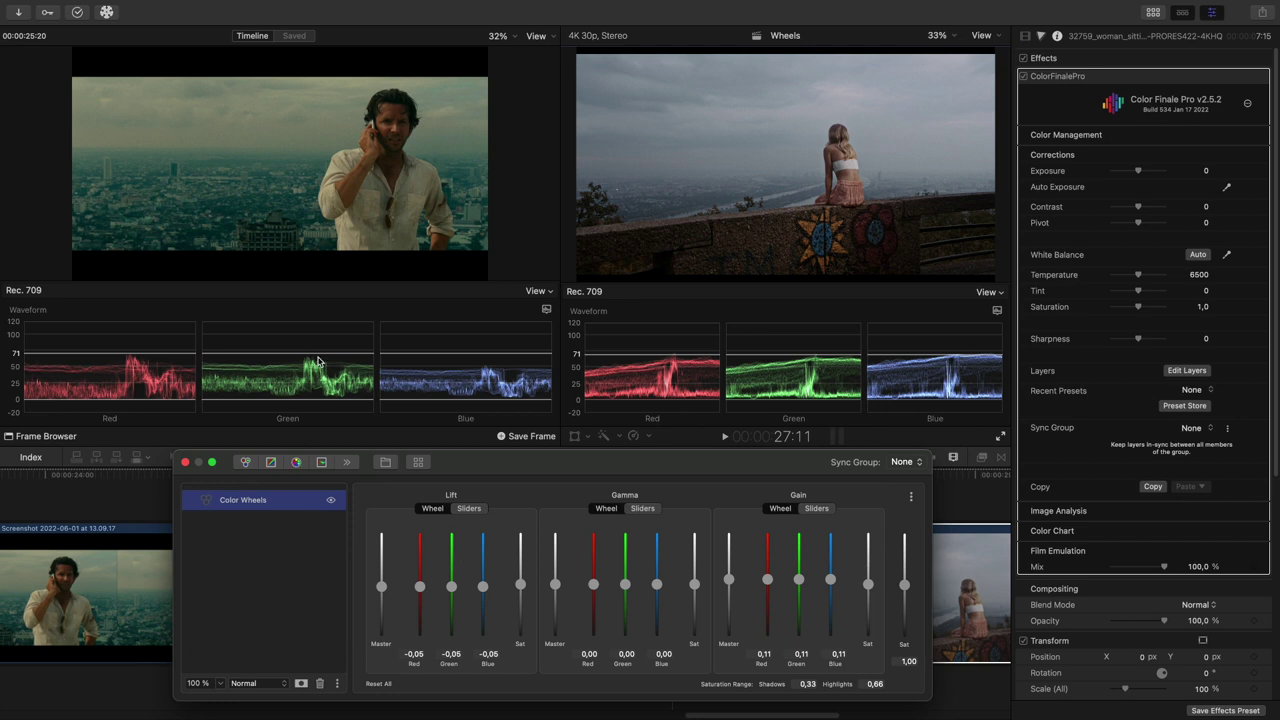
left_click_drag(318, 361, 315, 401)
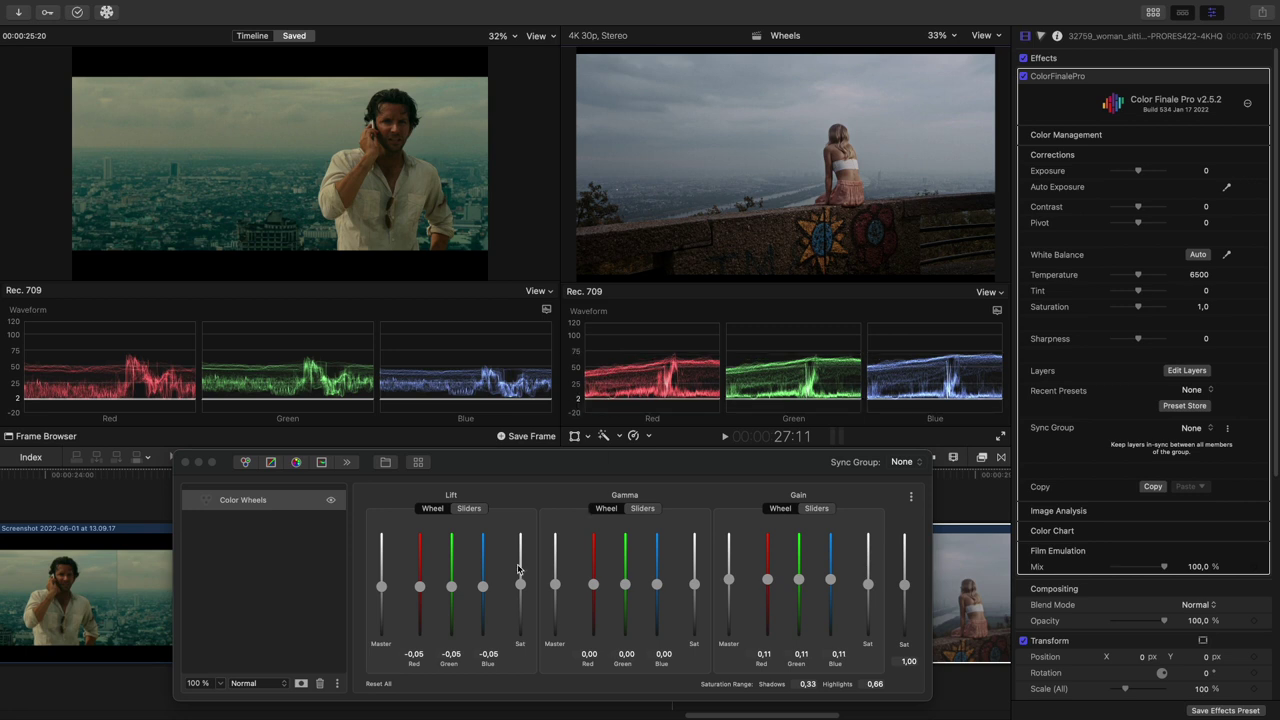
Step: Drag the Lift red, green and blue sliders to -0.07, -0.02 and -0.01
left_click_drag(418, 590, 418, 593)
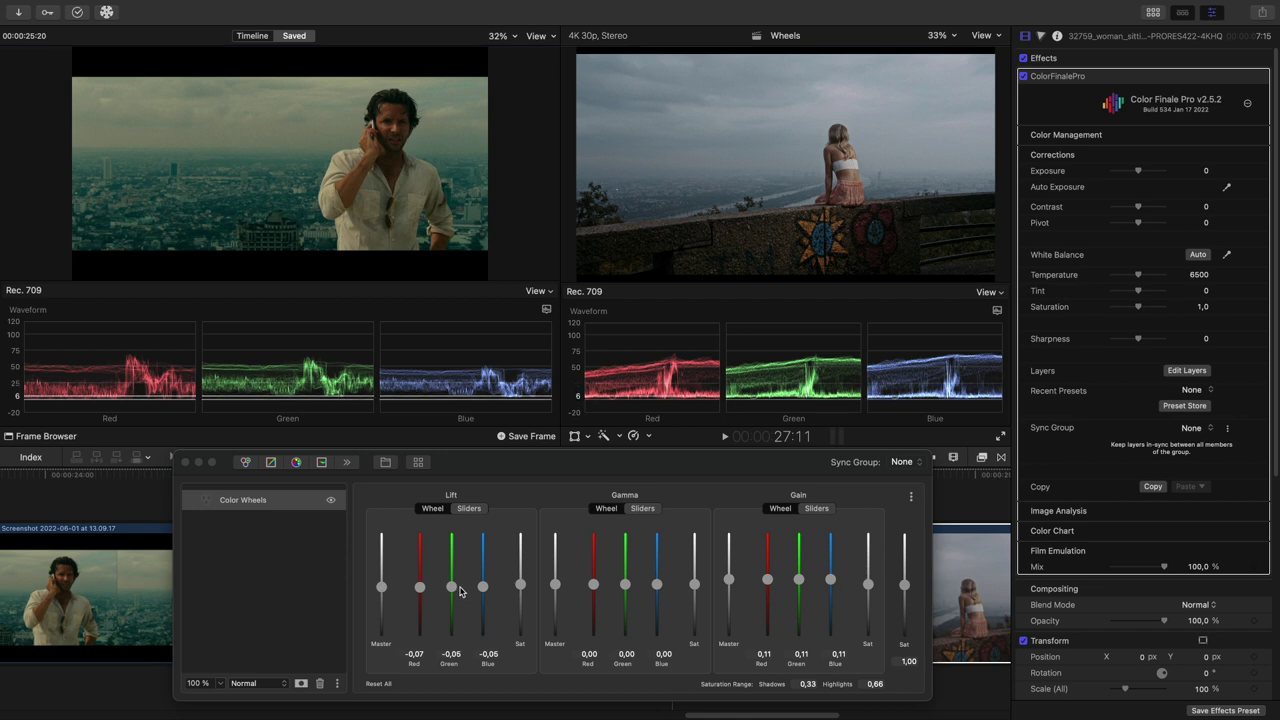
left_click_drag(451, 586, 451, 583)
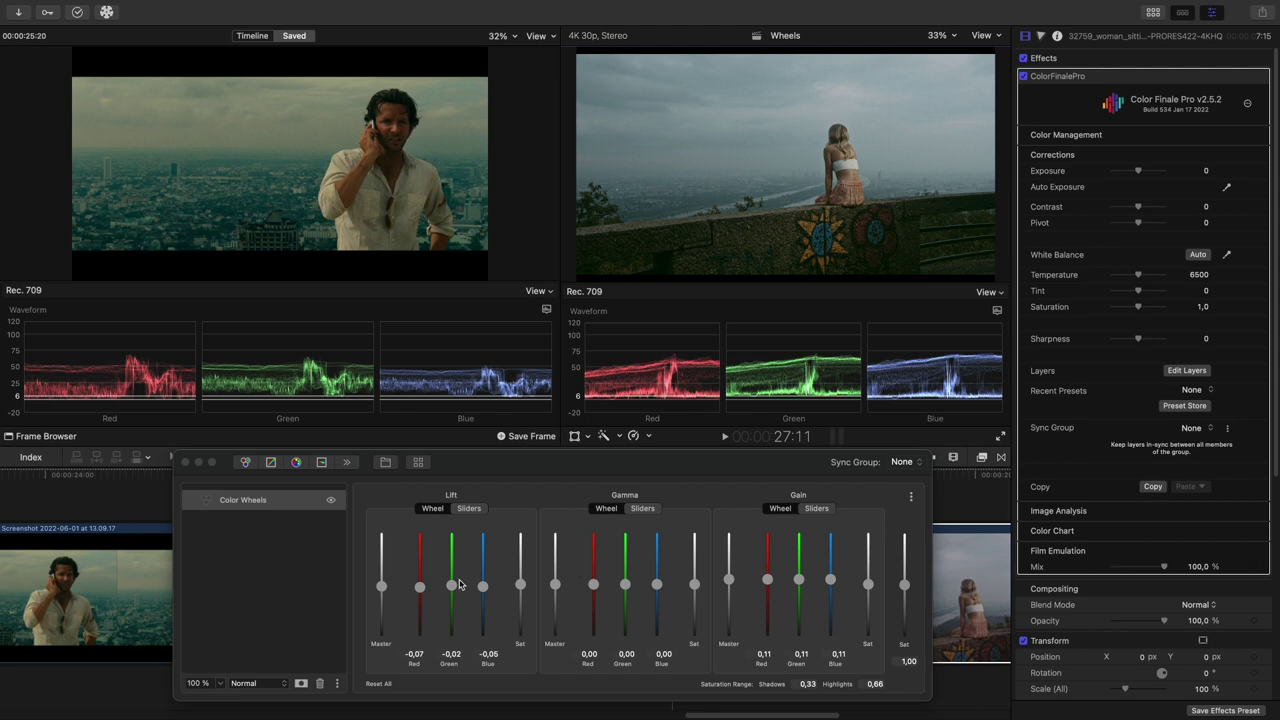
left_click_drag(480, 590, 478, 587)
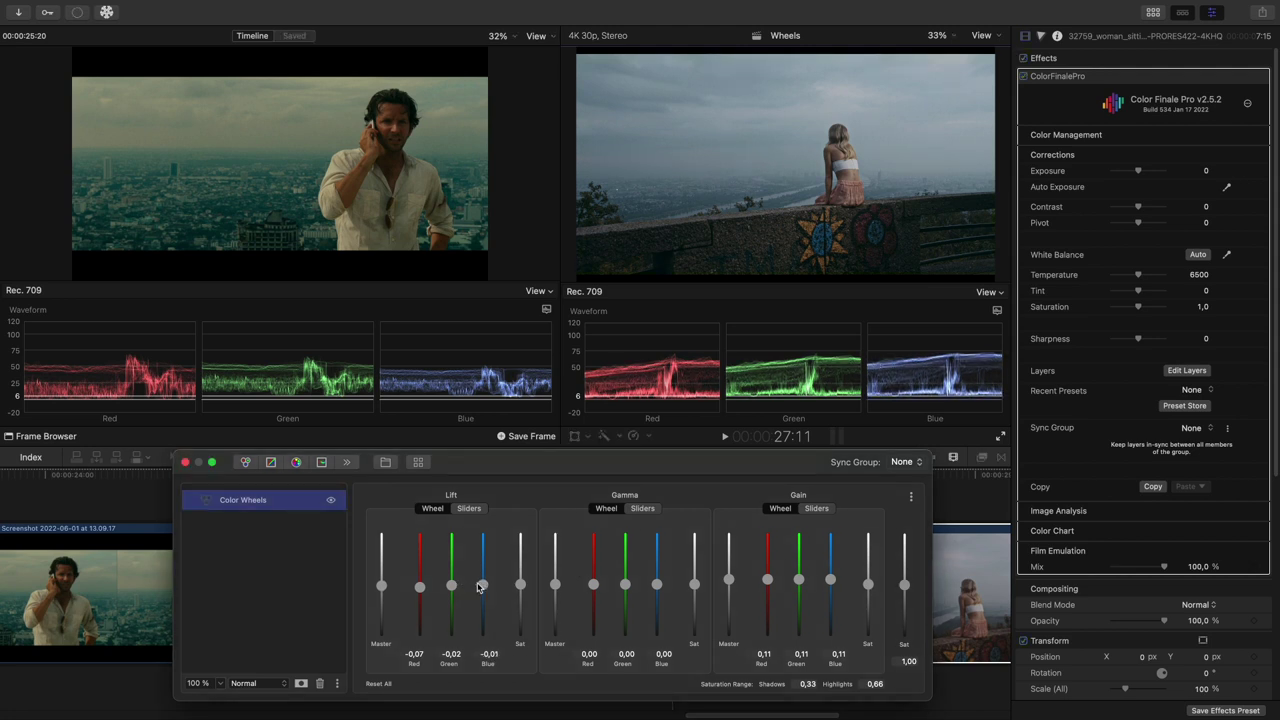
Step: Set Gain red to 0.12, green to 0.07 and blue to -0.11, checking the reference waveform
left_click(462, 400)
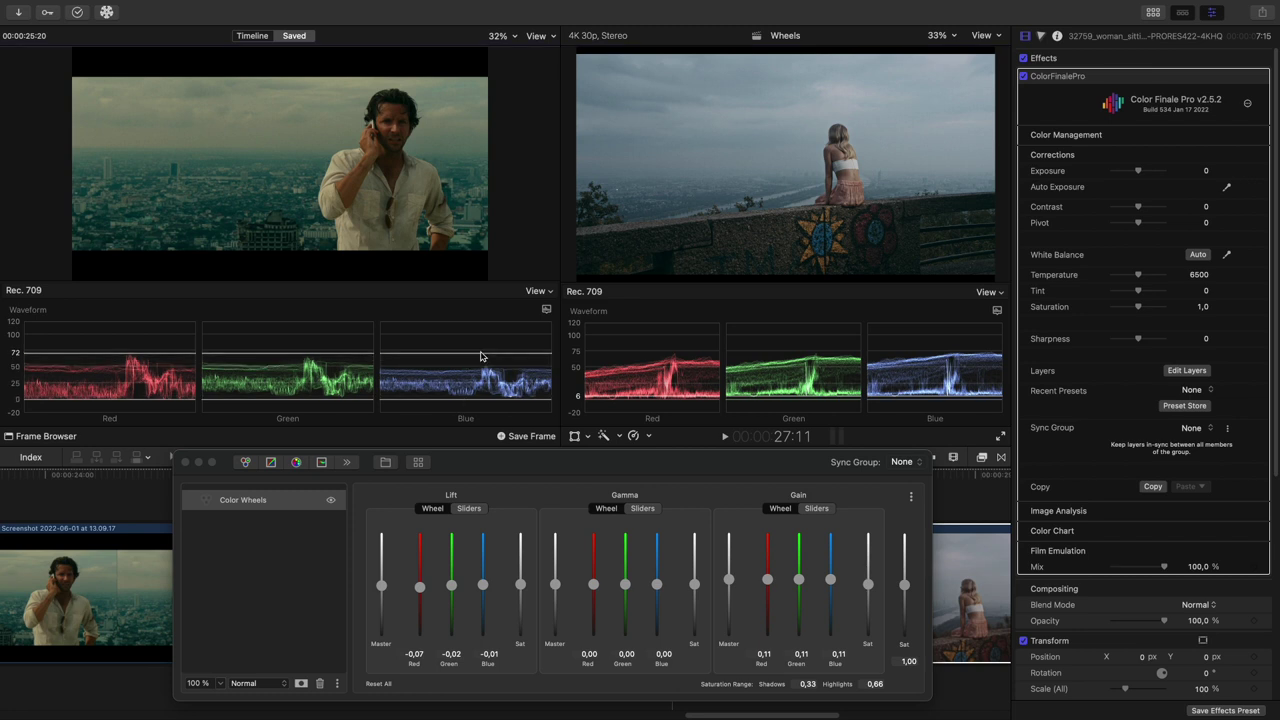
left_click_drag(767, 580, 767, 578)
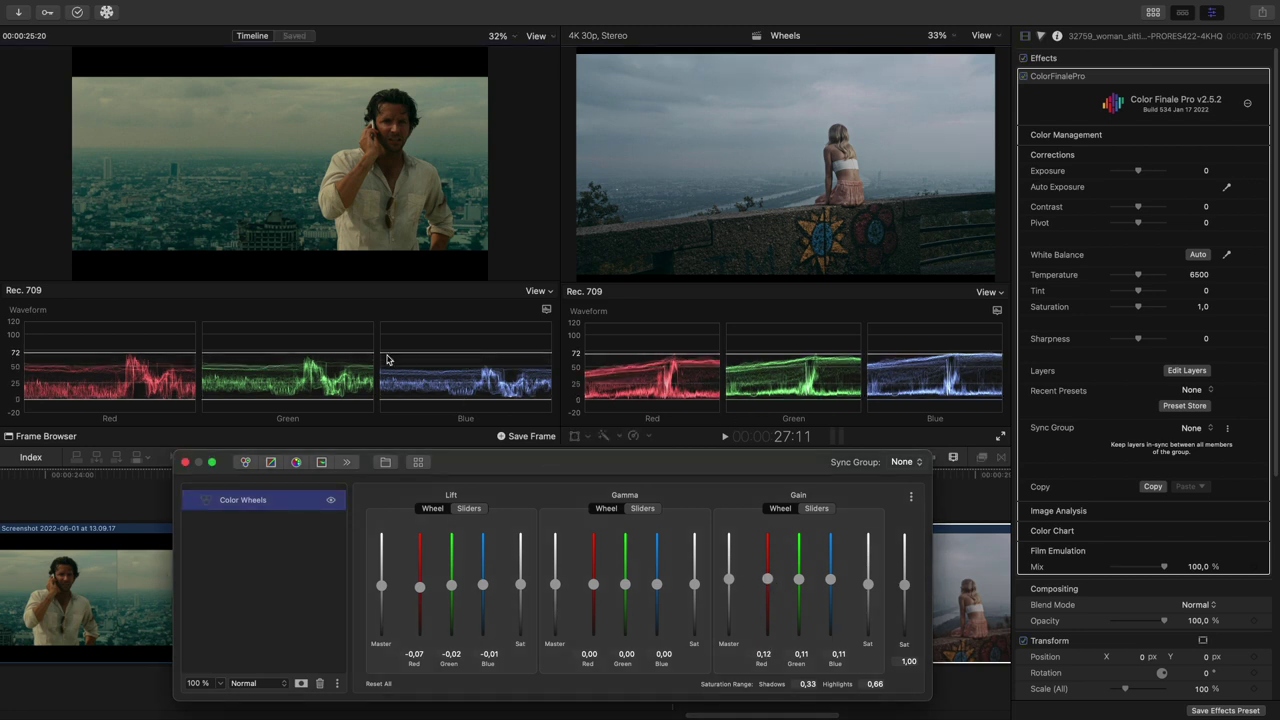
left_click(339, 359)
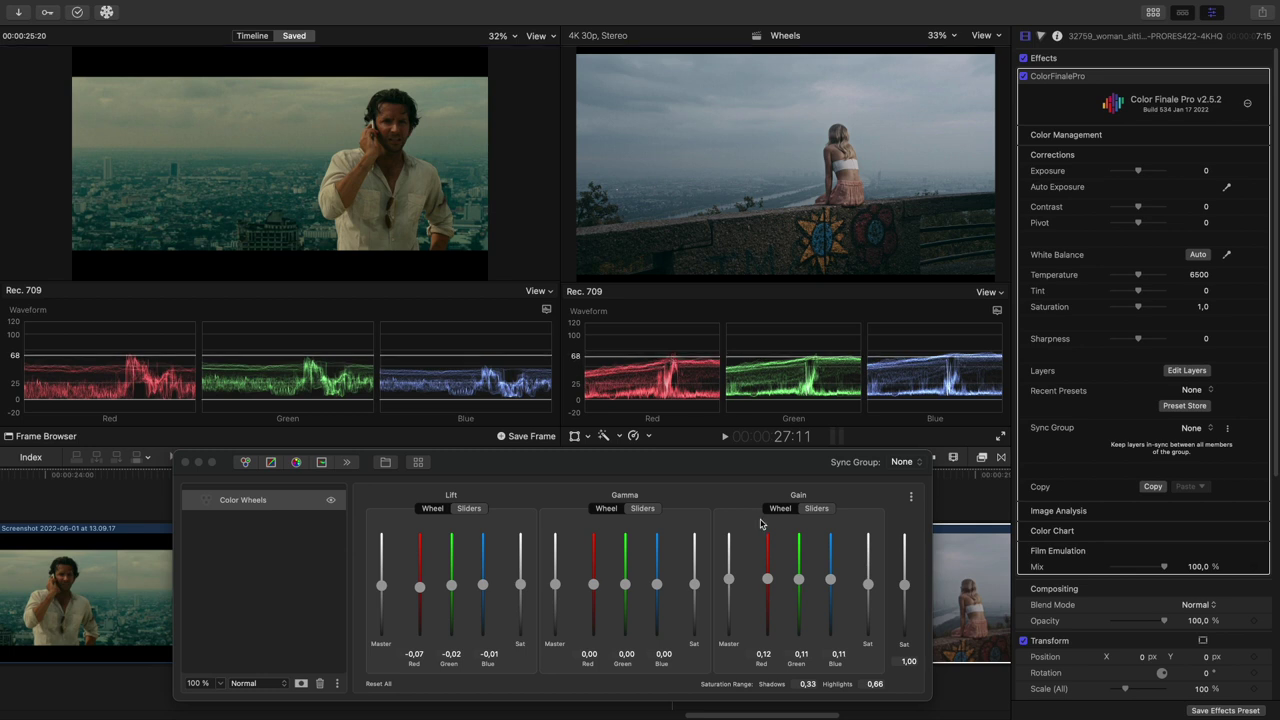
left_click_drag(798, 579, 798, 583)
left_click(490, 355)
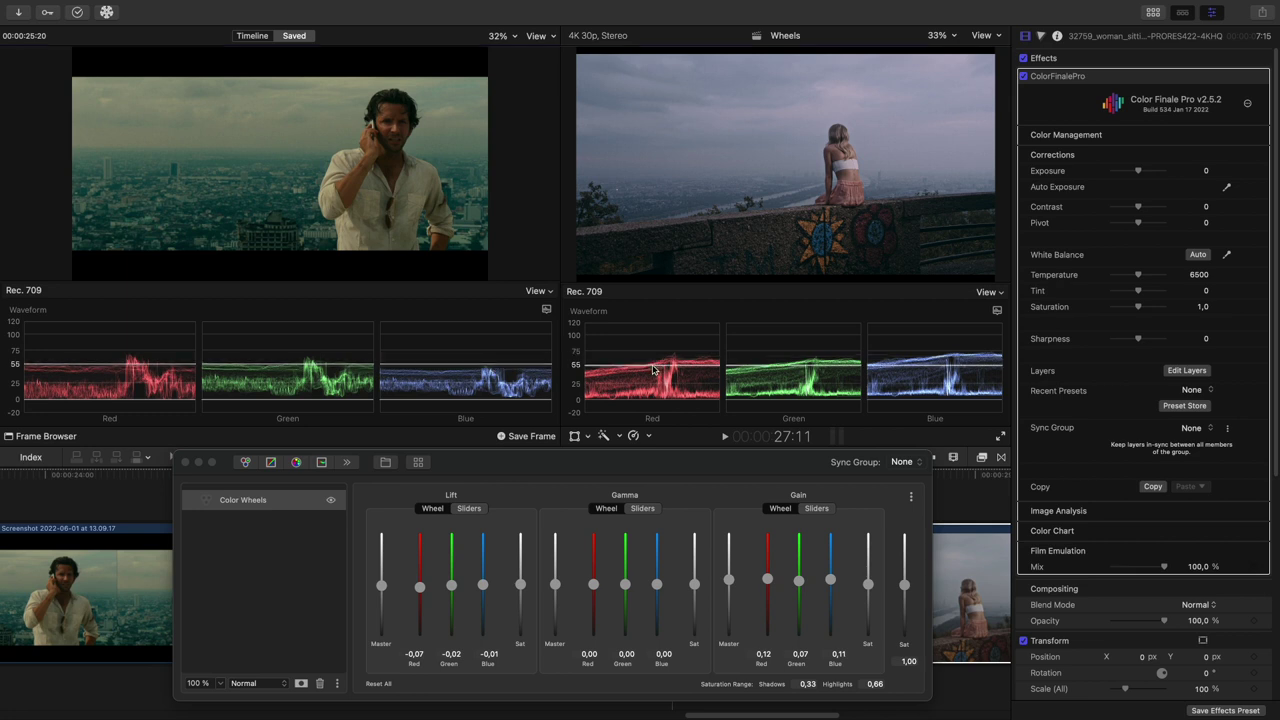
left_click_drag(830, 579, 830, 592)
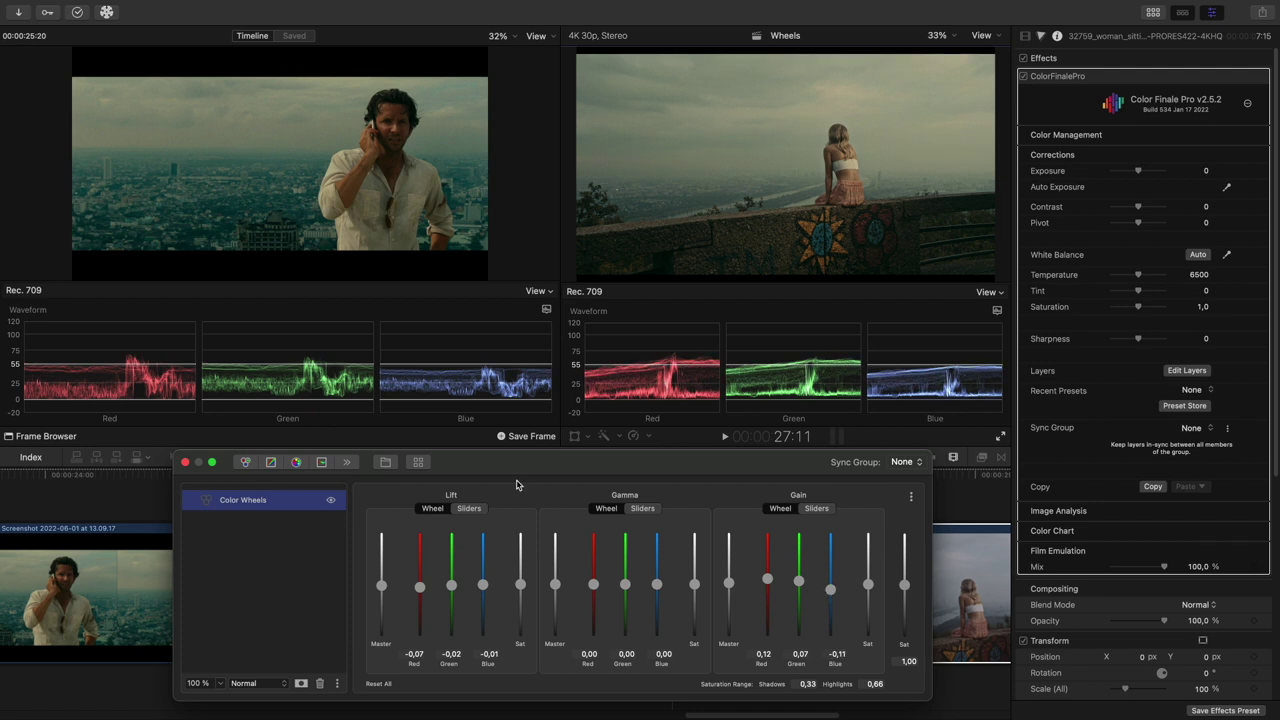
left_click(319, 393)
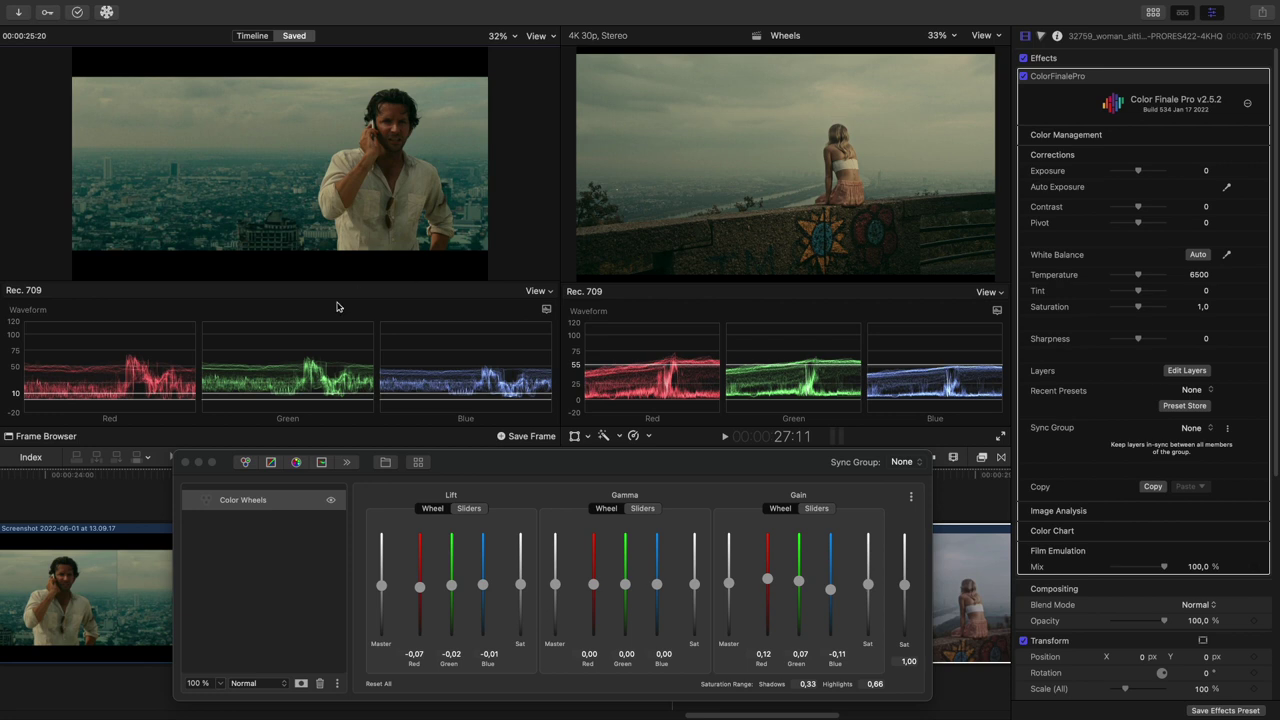
Step: Lower Gamma red to -0.08 and raise Gamma blue to 0.01
left_click_drag(593, 584, 593, 588)
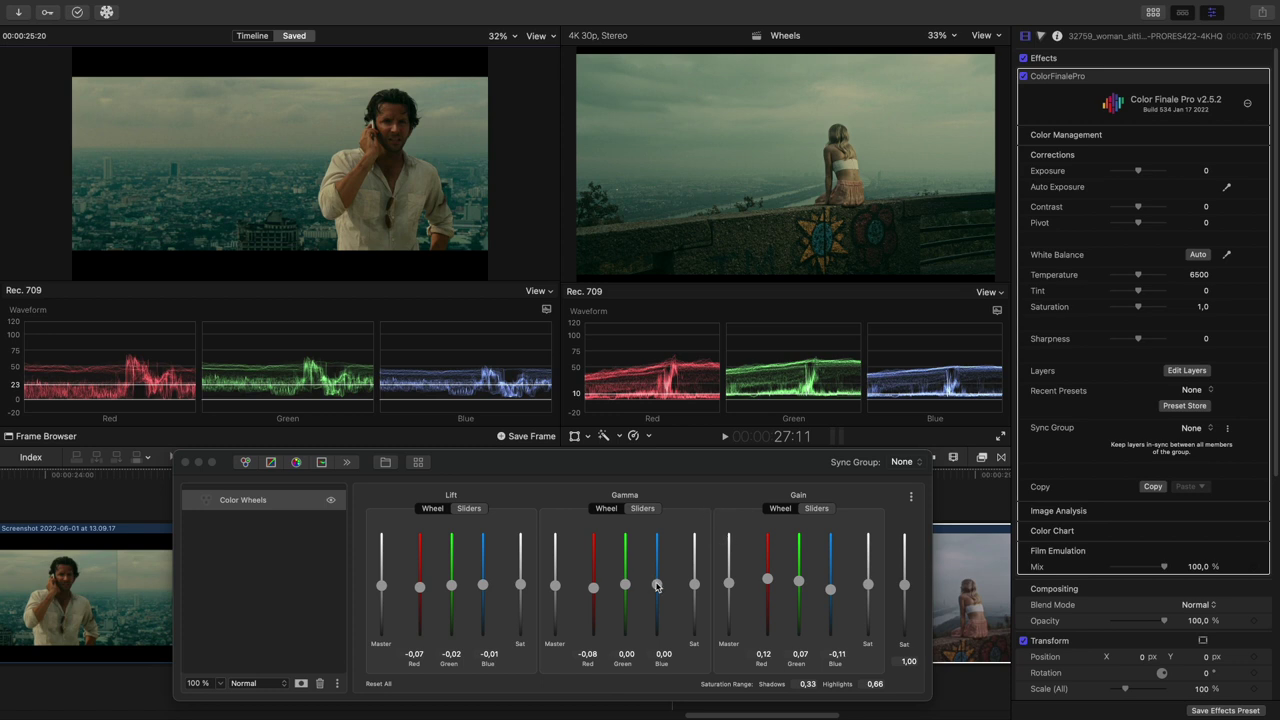
left_click_drag(657, 587, 657, 586)
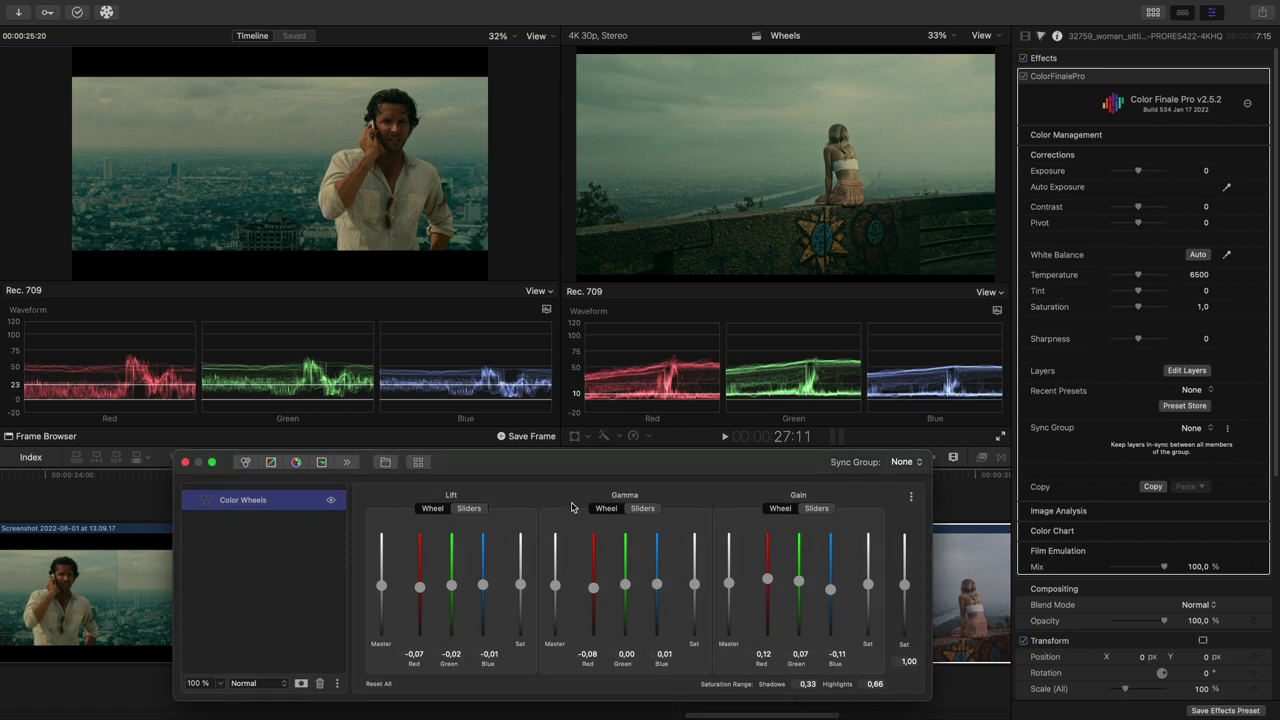
left_click(448, 394)
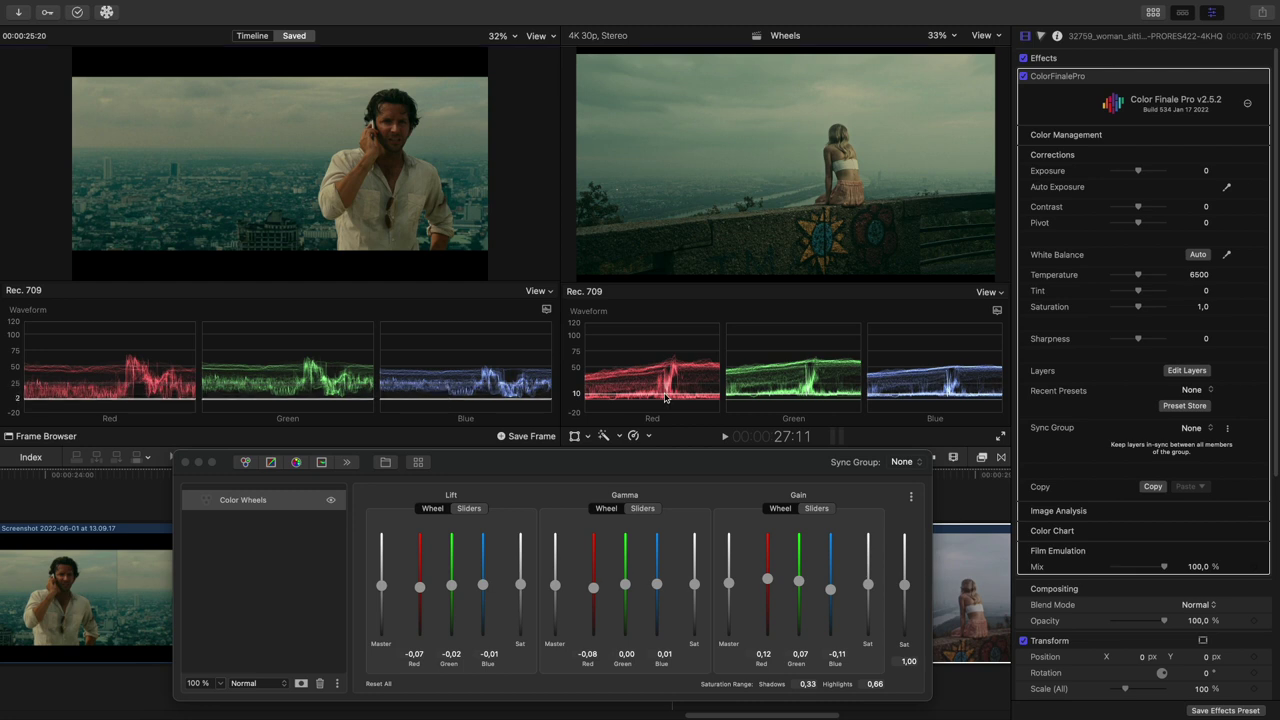
Step: Ease Lift to -0.06/-0.02/-0.00, move the waveform guide to 72, and raise Gain red to 0.15
left_click_drag(420, 587, 420, 586)
left_click(696, 400)
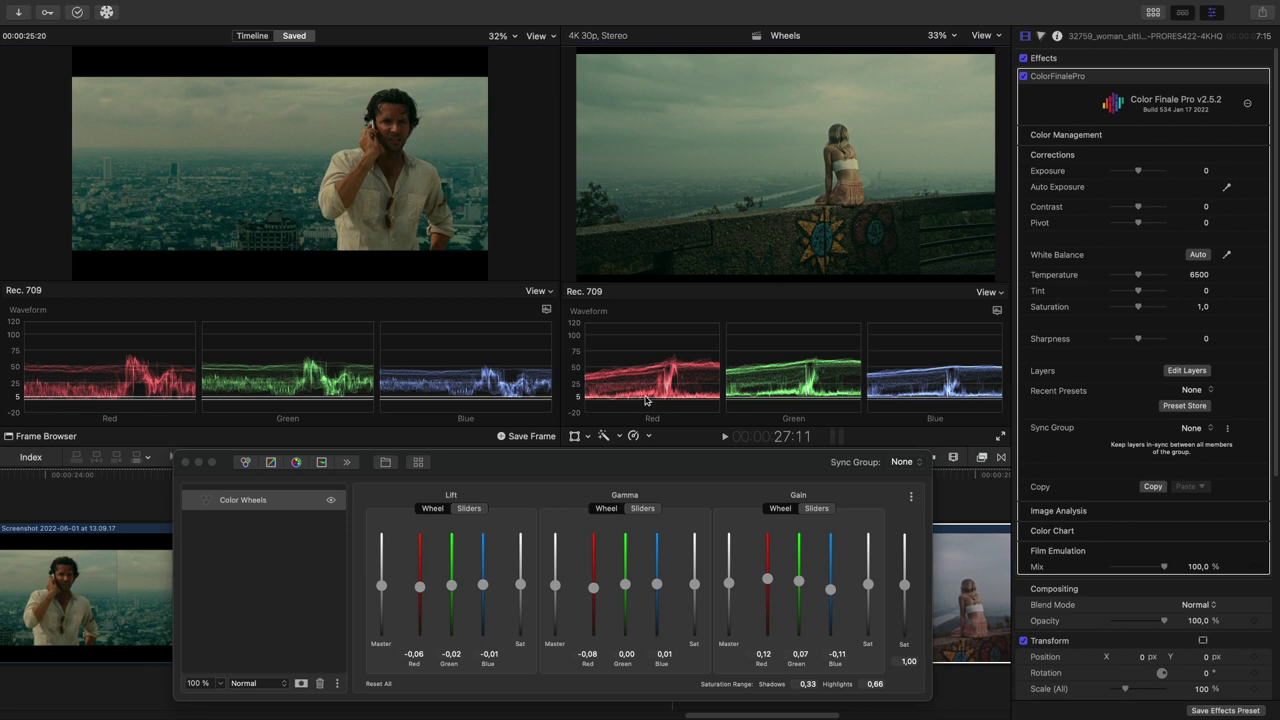
left_click(645, 520)
left_click_drag(483, 585, 489, 585)
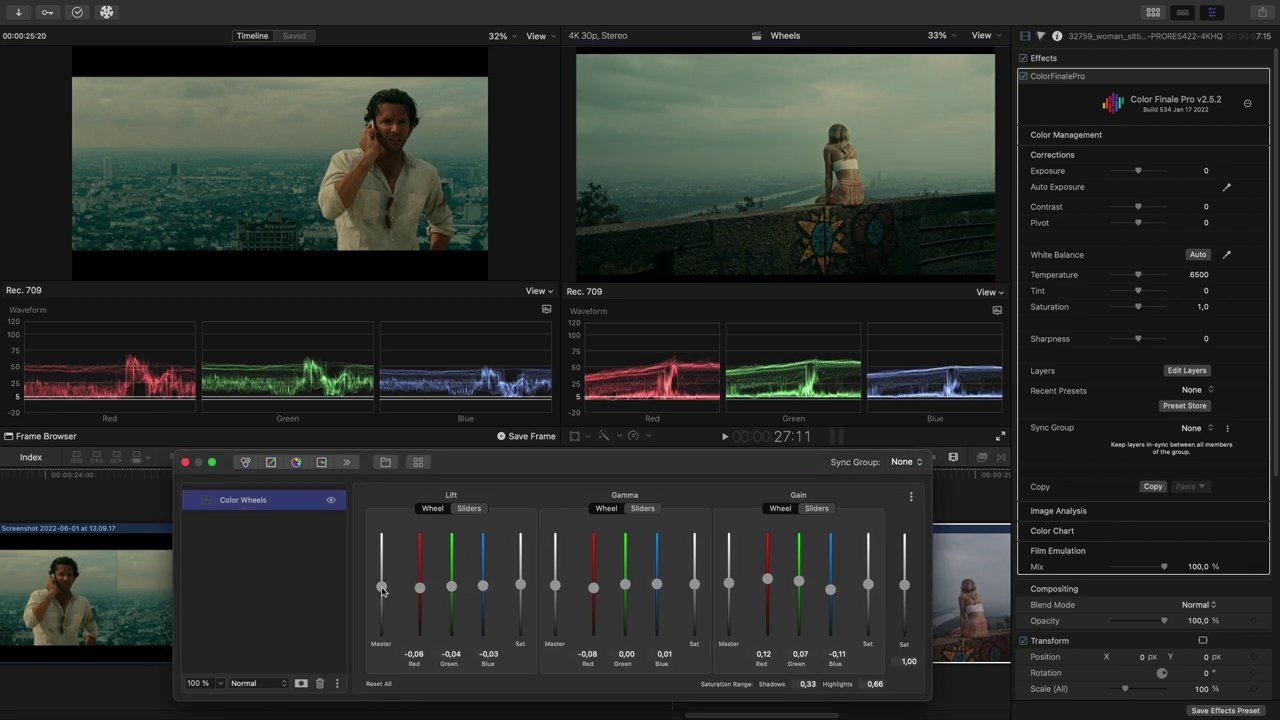
left_click(486, 395)
left_click_drag(486, 366, 488, 353)
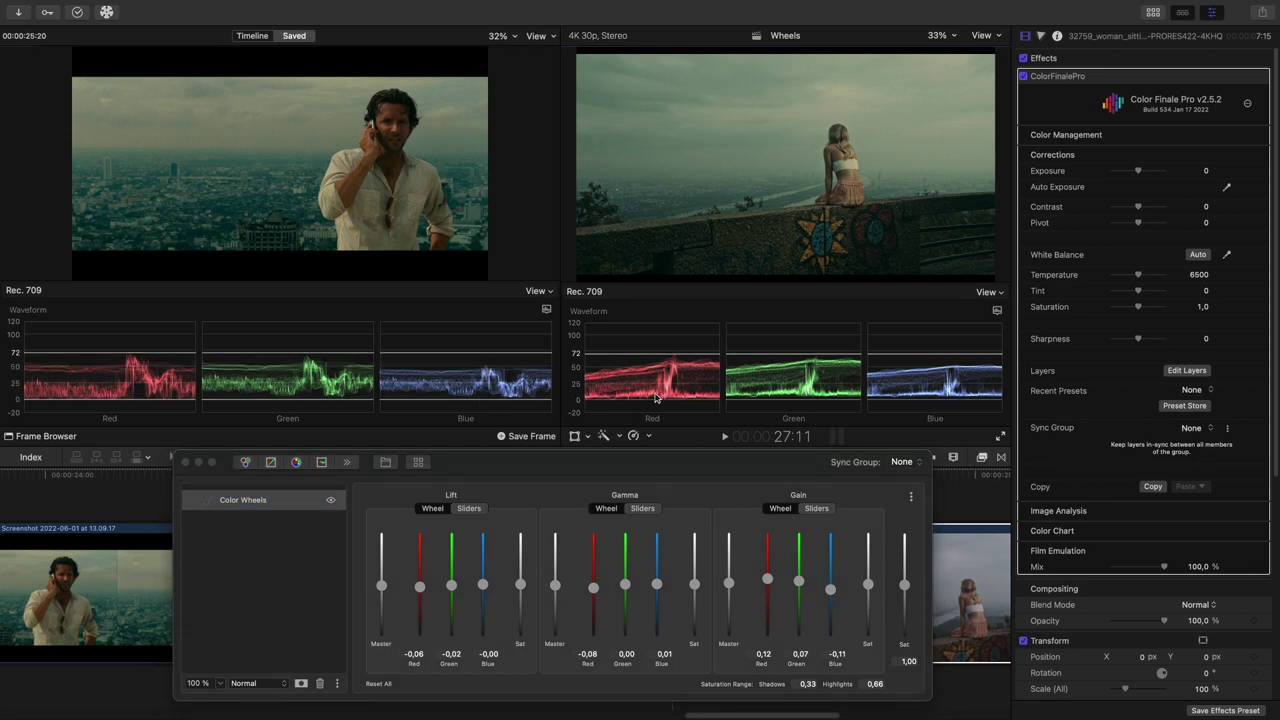
left_click_drag(767, 582, 729, 591)
left_click_drag(831, 591, 768, 583)
Step: Undo back to Lift red -0.09 and Gain 0.16/0.06/-0.13, then add slight contrast
key("super+z")
key("super+z")
key("super+z")
key("super+z")
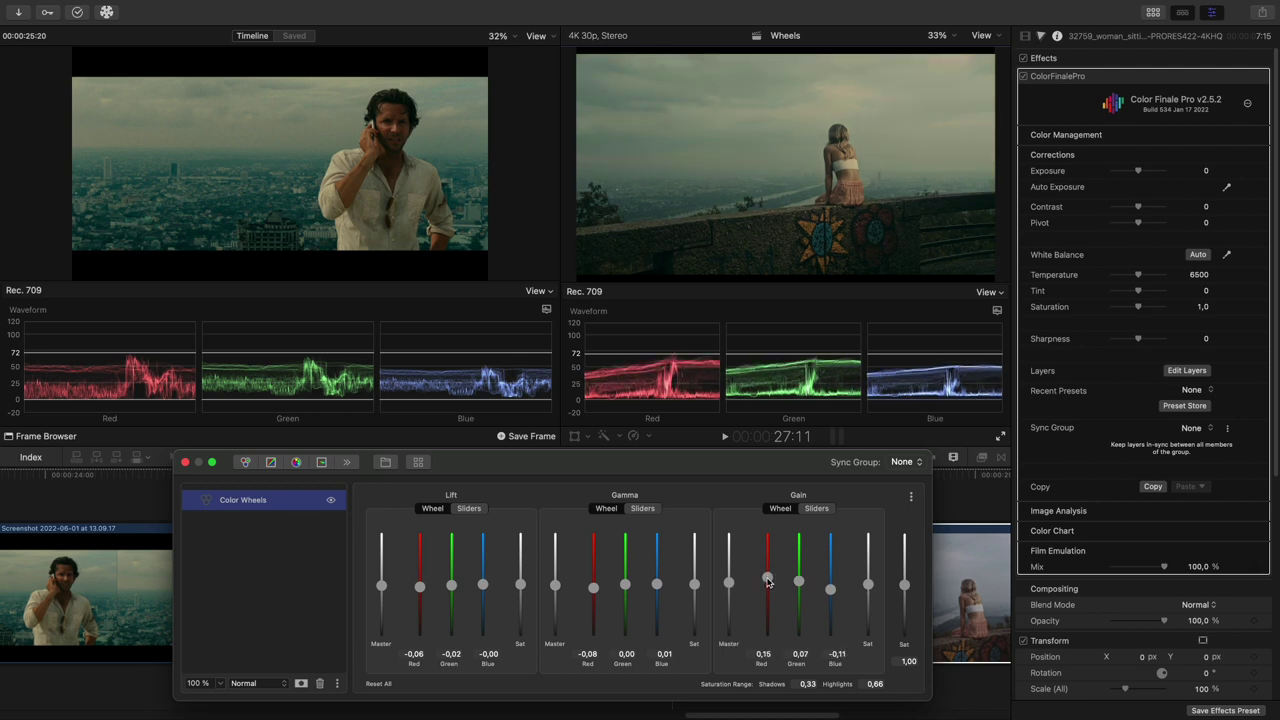
key("super+z")
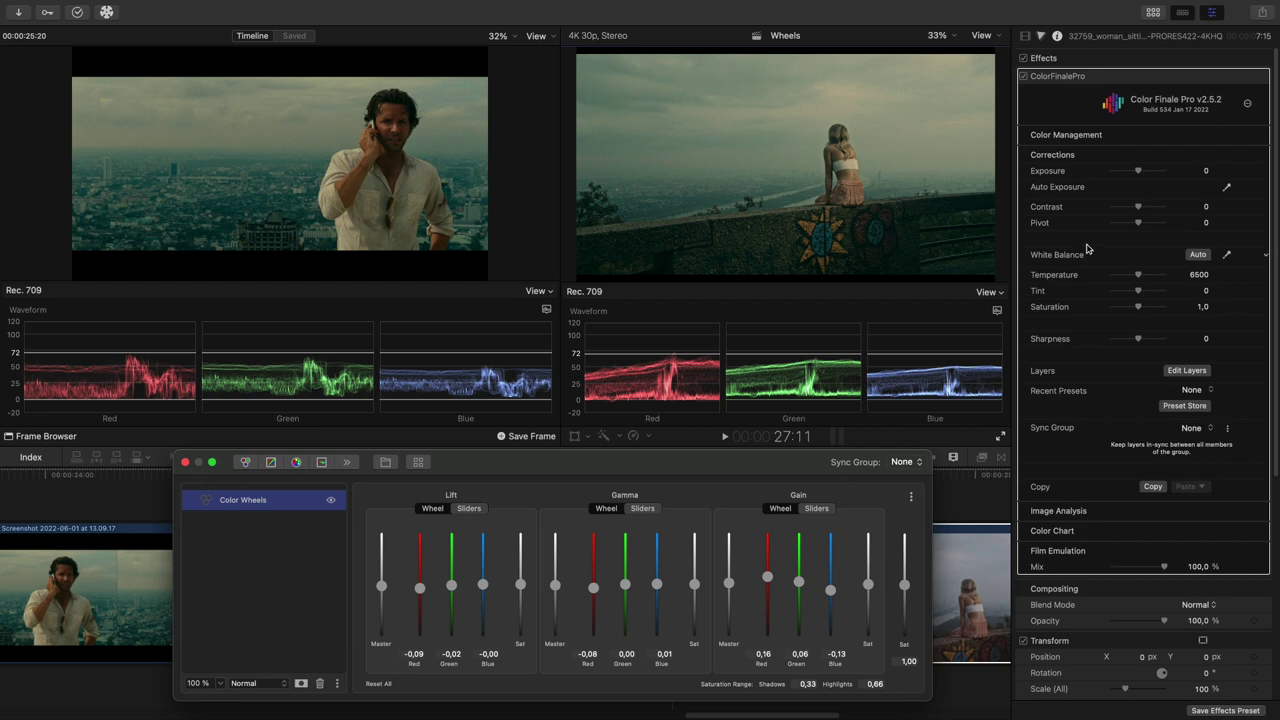
left_click_drag(1137, 209, 1142, 209)
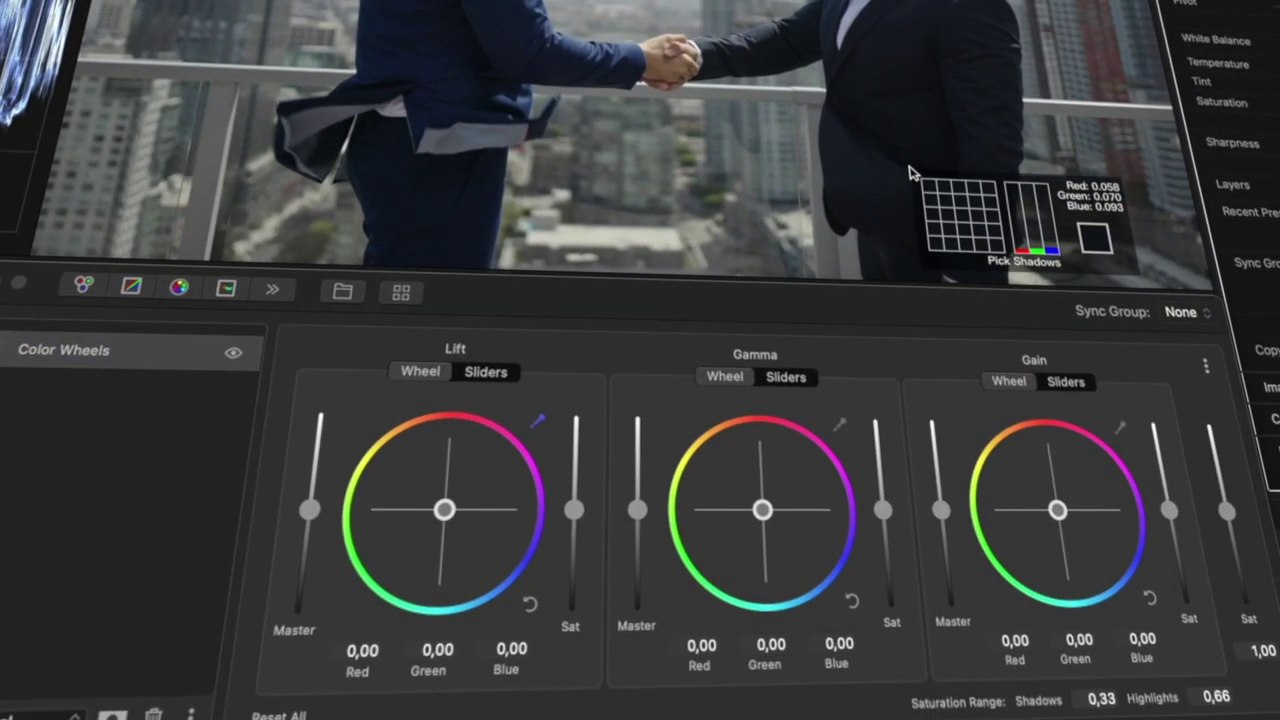
Step: Re-sample shadows and highlights with the Lift and Gain eyedroppers, then set Gain red to 0.12
left_click(906, 171)
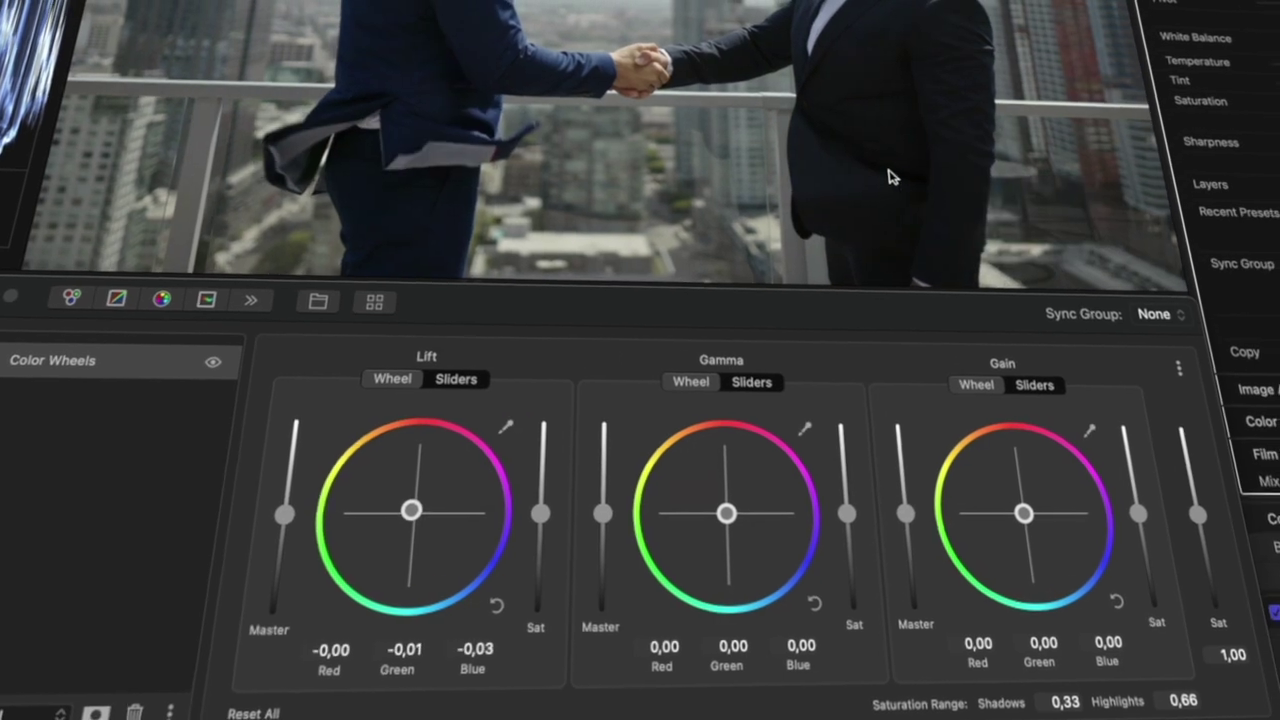
left_click(1060, 450)
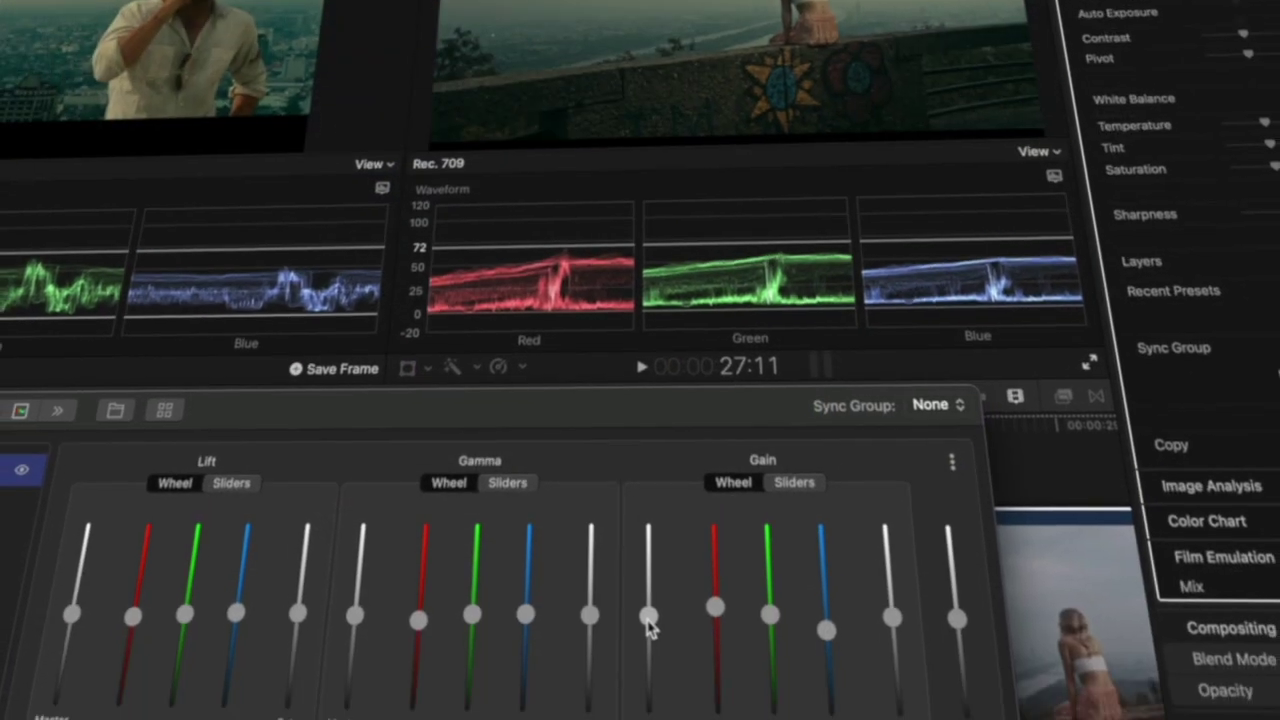
left_click_drag(646, 614, 690, 518)
left_click_drag(732, 582, 733, 588)
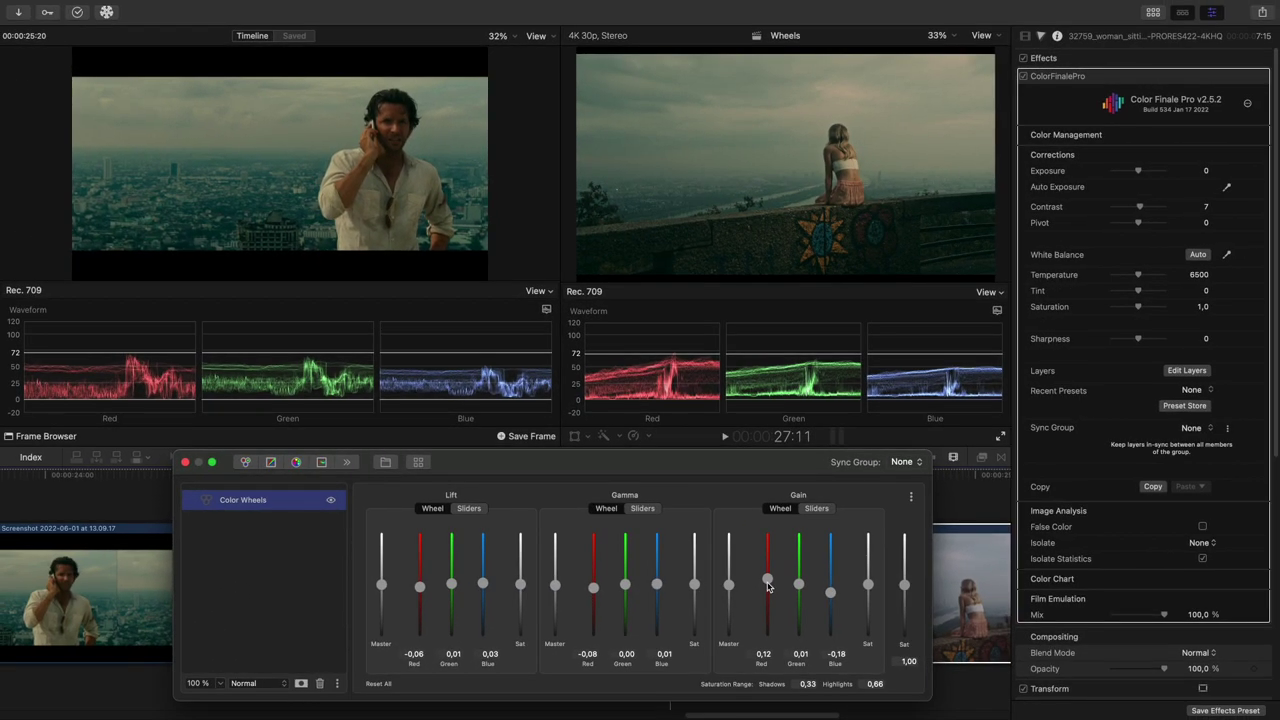